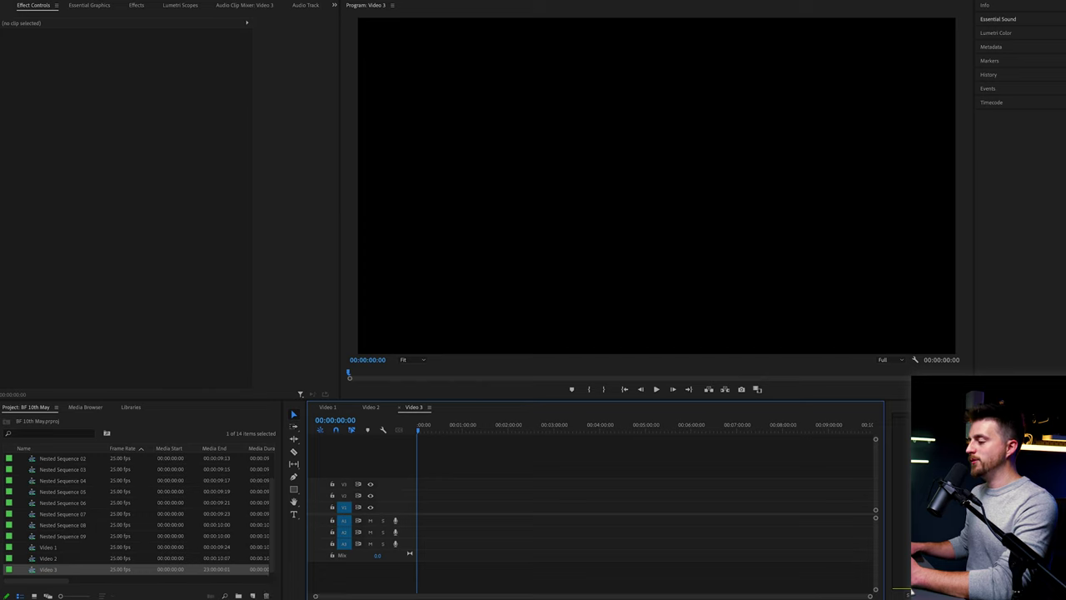
# Create a new Black Video item and place it on track V1 at the start of the Video 3 sequence
pyautogui.click(252, 596)
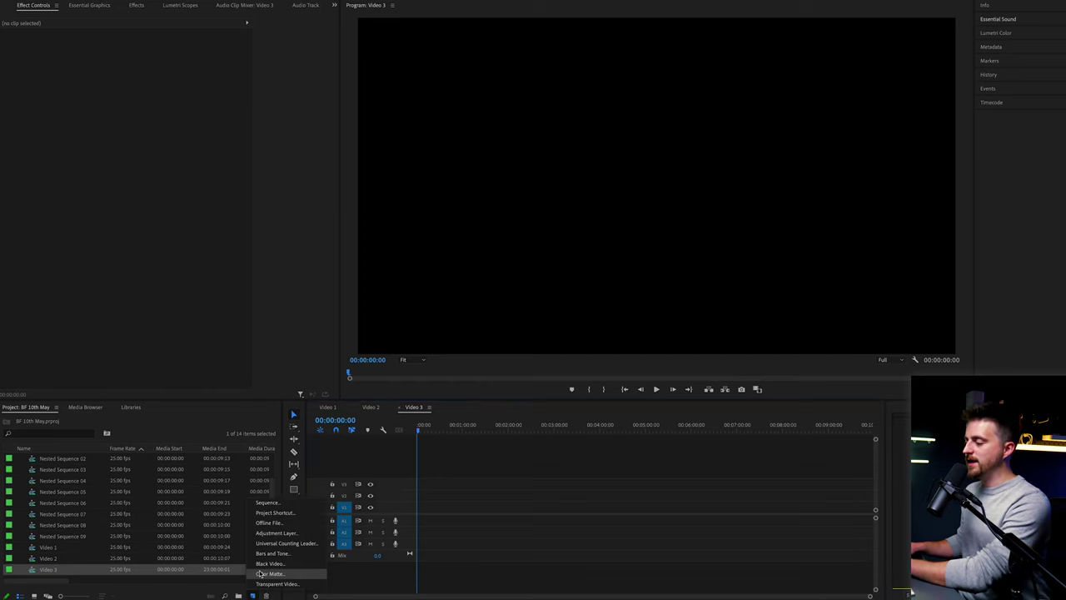
pyautogui.click(265, 563)
pyautogui.press('Return')
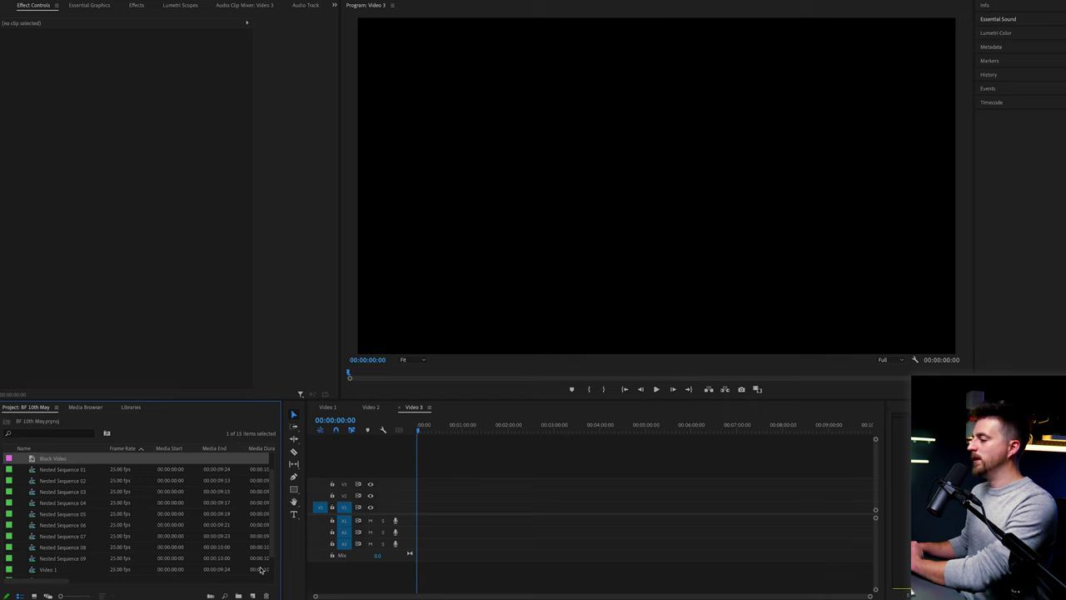
pyautogui.moveTo(57, 463); pyautogui.dragTo(550, 496)
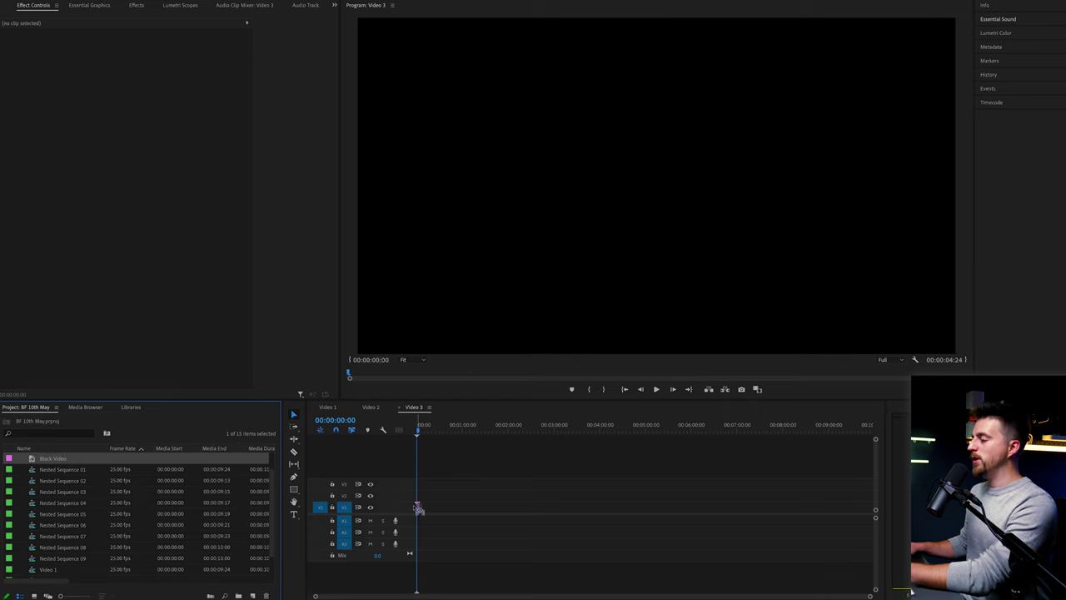
pyautogui.moveTo(416, 506); pyautogui.dragTo(418, 507)
# Extend the Black Video clip on V1 so it ends at 00:00:10:00
pyautogui.press('=')
pyautogui.press('=')
pyautogui.press('=')
pyautogui.press('=')
pyautogui.click(508, 433)
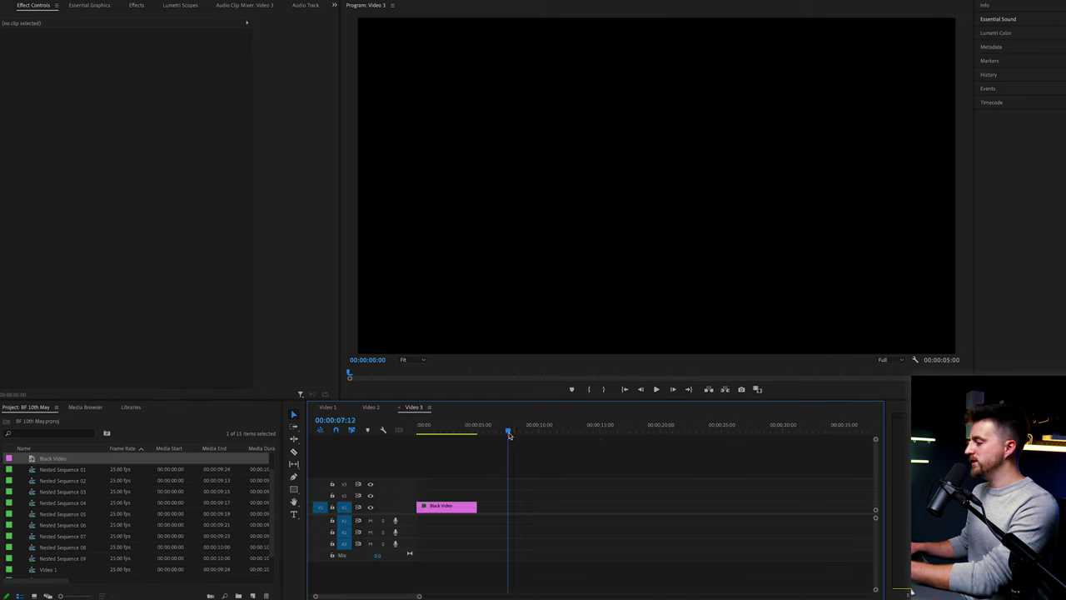
pyautogui.moveTo(509, 434); pyautogui.dragTo(539, 433)
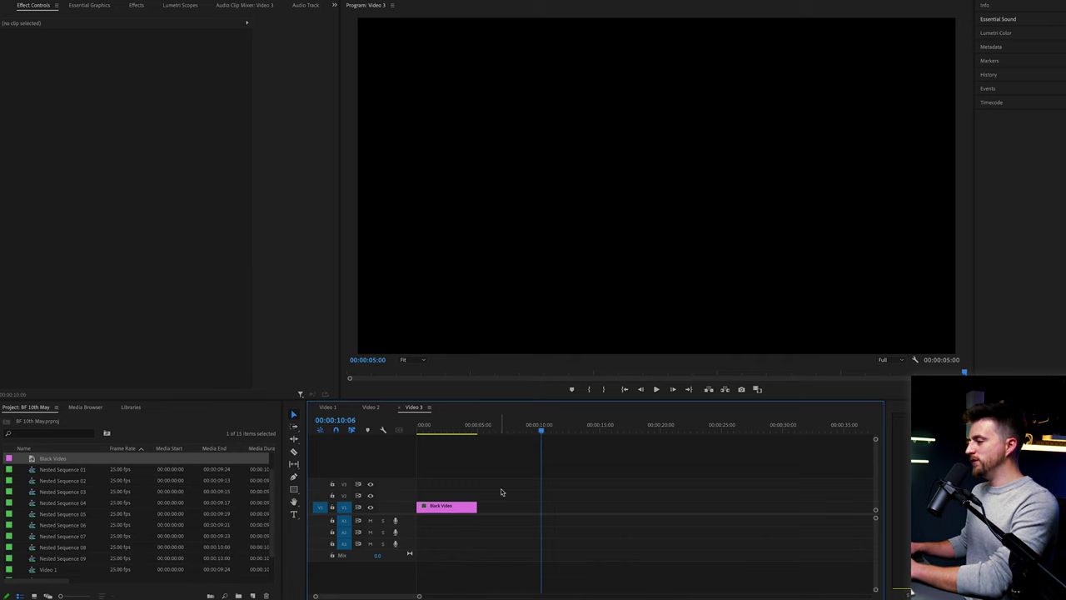
pyautogui.moveTo(477, 507); pyautogui.dragTo(539, 507)
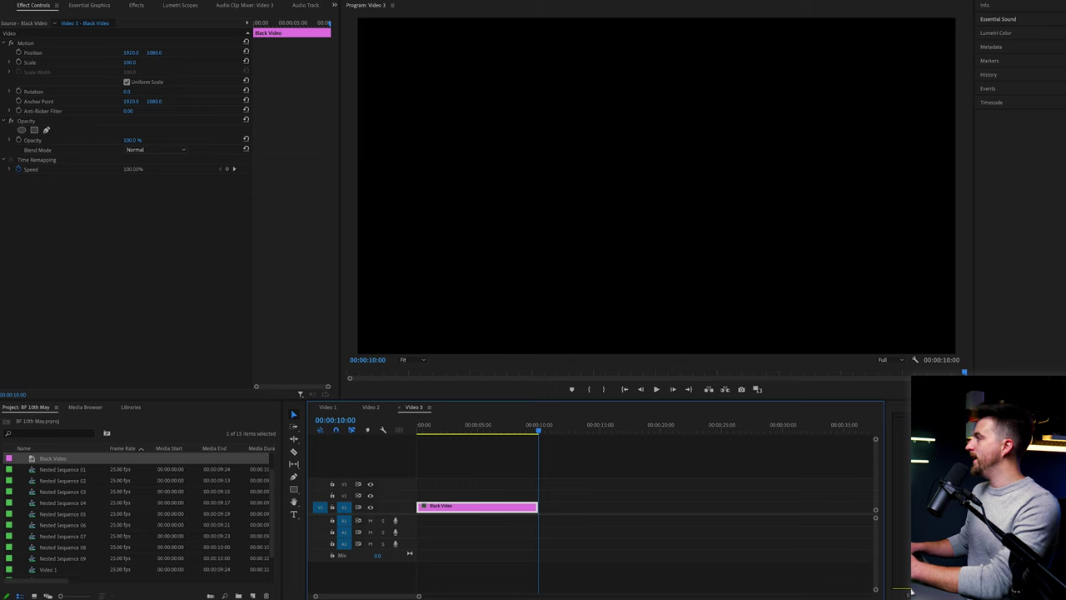
# Find the Ramp effect and apply it to the Black Video clip
pyautogui.click(134, 5)
pyautogui.click(37, 19)
pyautogui.write('ramp')
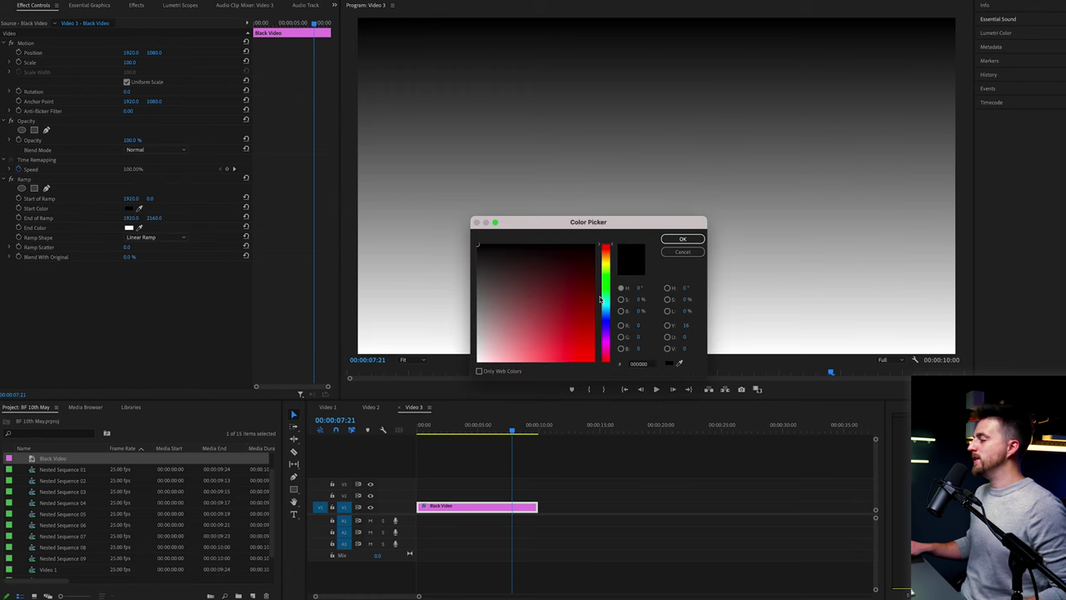
# Set the Ramp start colour to dark blue 0A1E5B and the end colour to a very dark, muted navy
pyautogui.moveTo(600, 298)
pyautogui.mouseDown()
pyautogui.moveTo(605, 323)
pyautogui.moveTo(575, 310)
pyautogui.mouseUp()
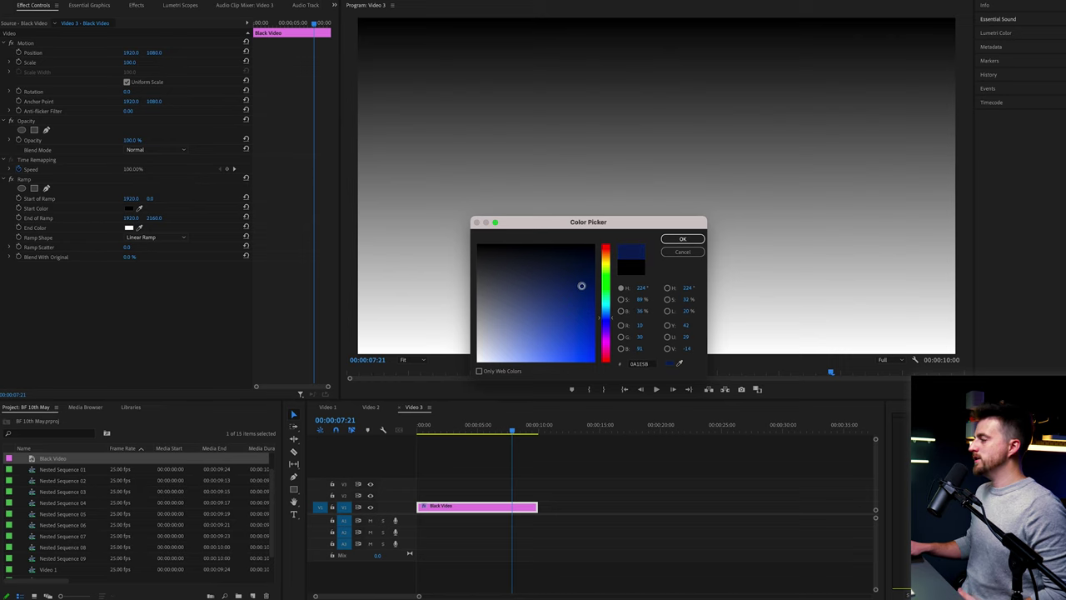
pyautogui.click(683, 239)
pyautogui.click(129, 228)
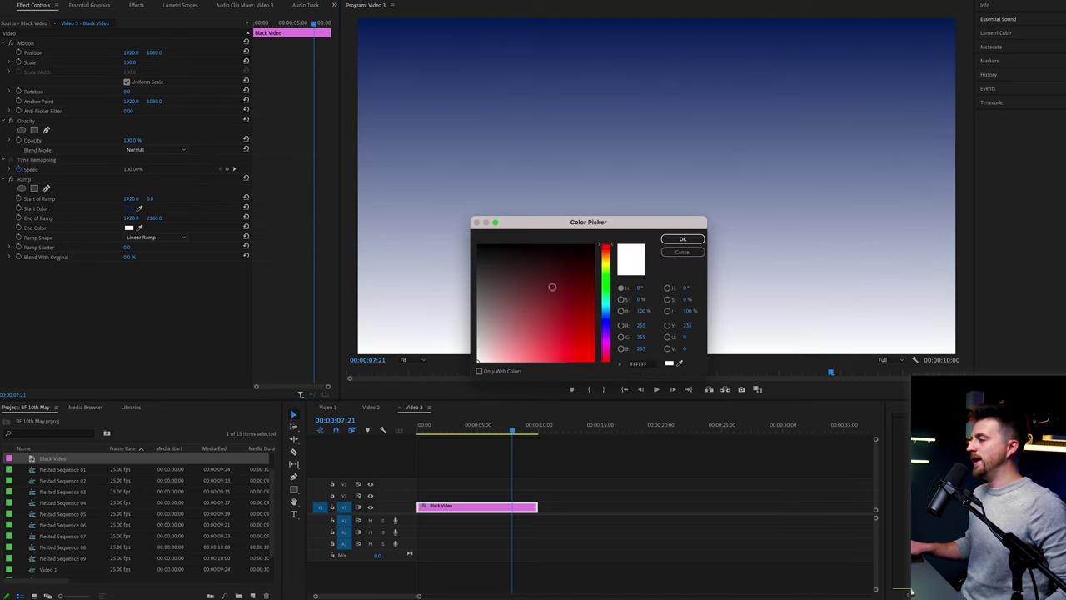
pyautogui.moveTo(598, 281); pyautogui.dragTo(606, 317)
pyautogui.click(532, 264)
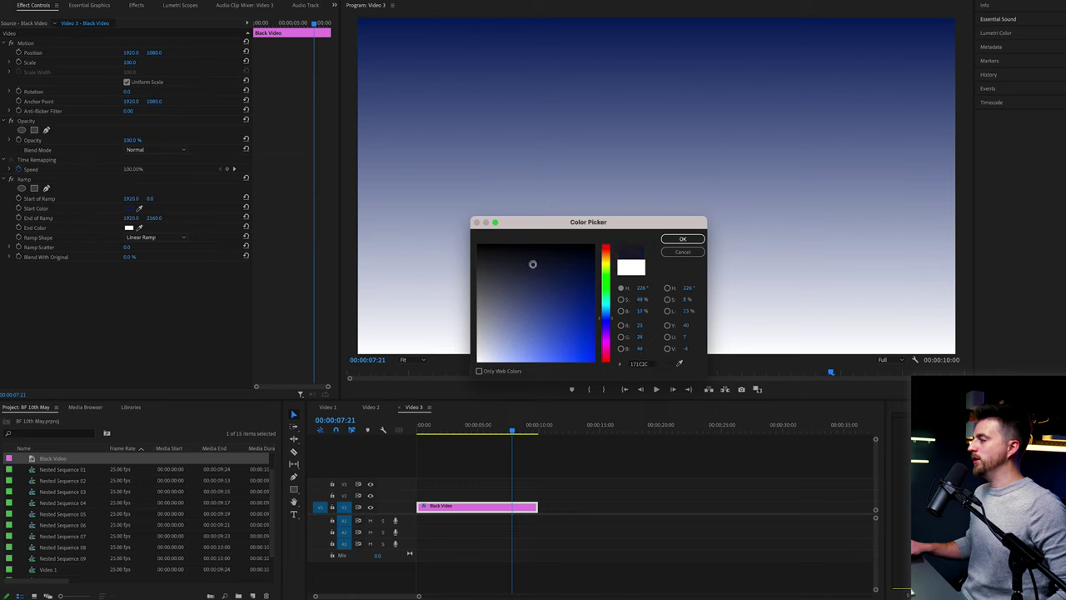
pyautogui.click(699, 240)
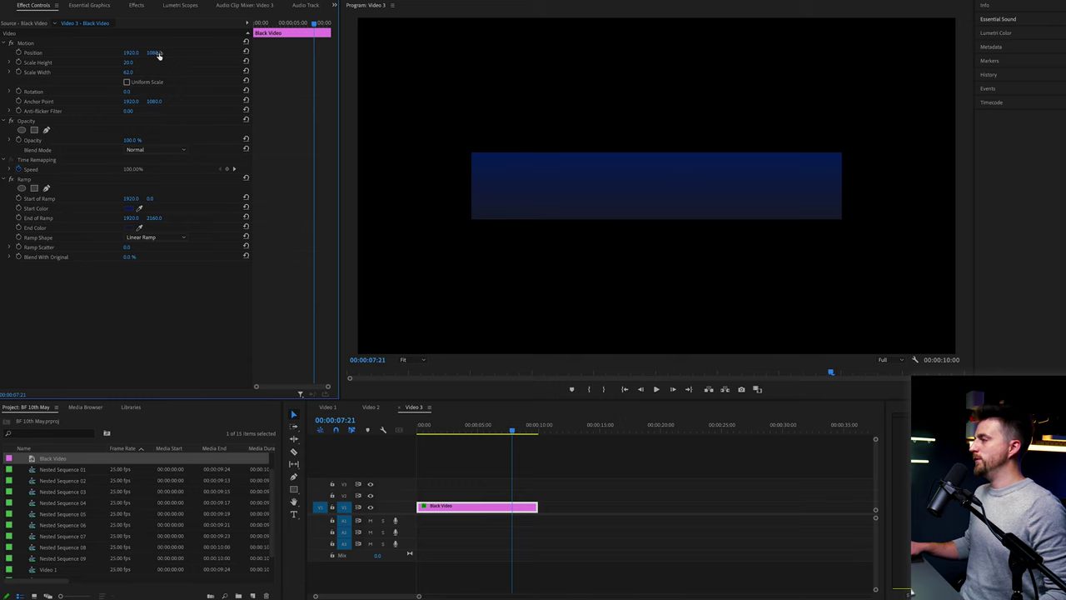
# Raise the blue bar to a vertical position of 856 and draw a closed four-point opacity mask around it
pyautogui.moveTo(154, 53); pyautogui.dragTo(71, 52)
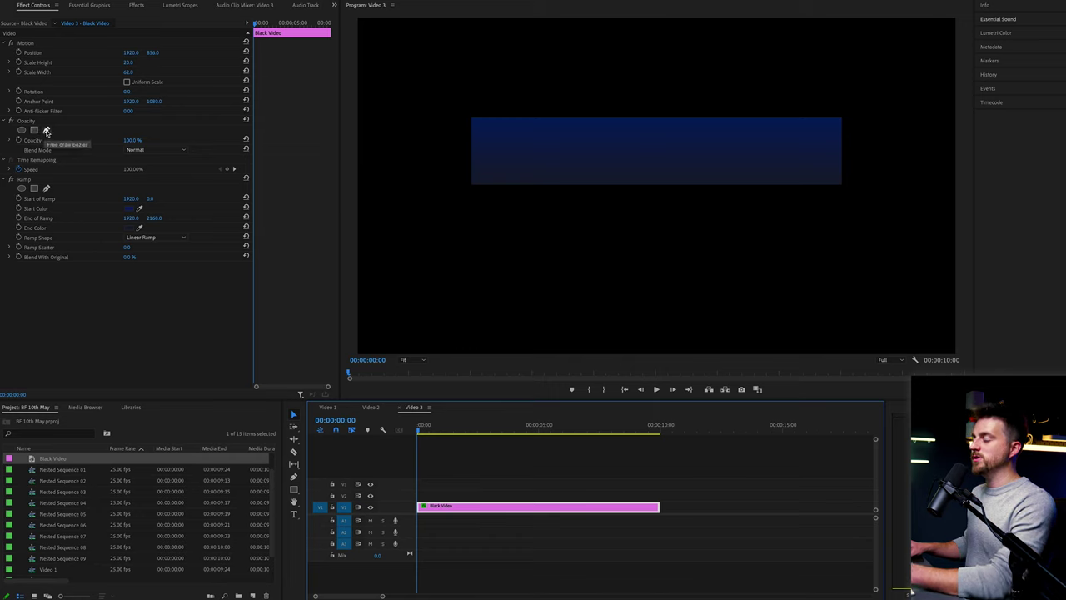
pyautogui.click(47, 131)
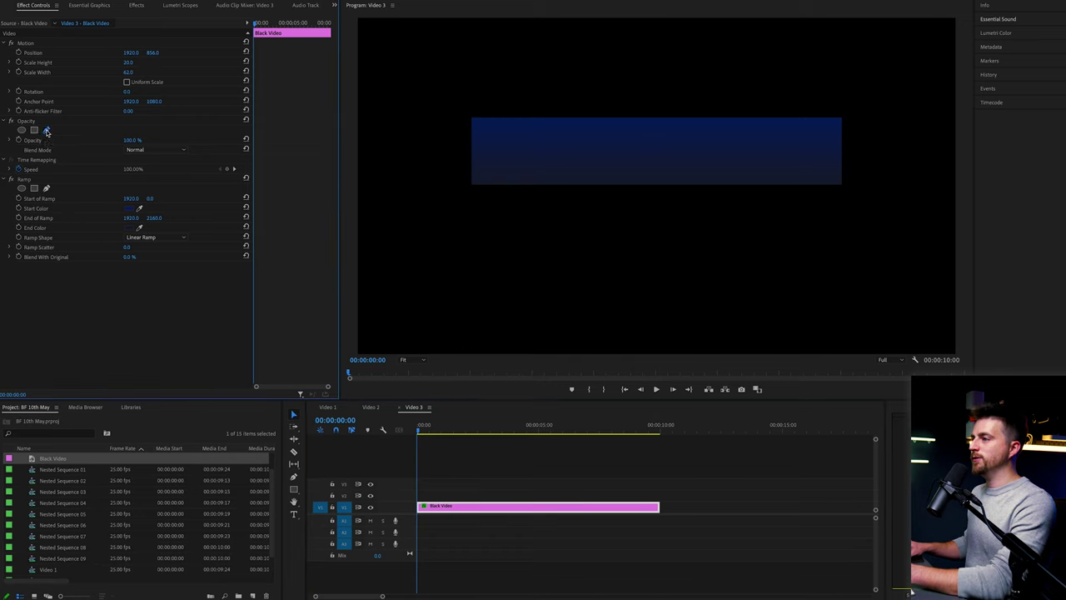
pyautogui.click(445, 89)
pyautogui.click(859, 227)
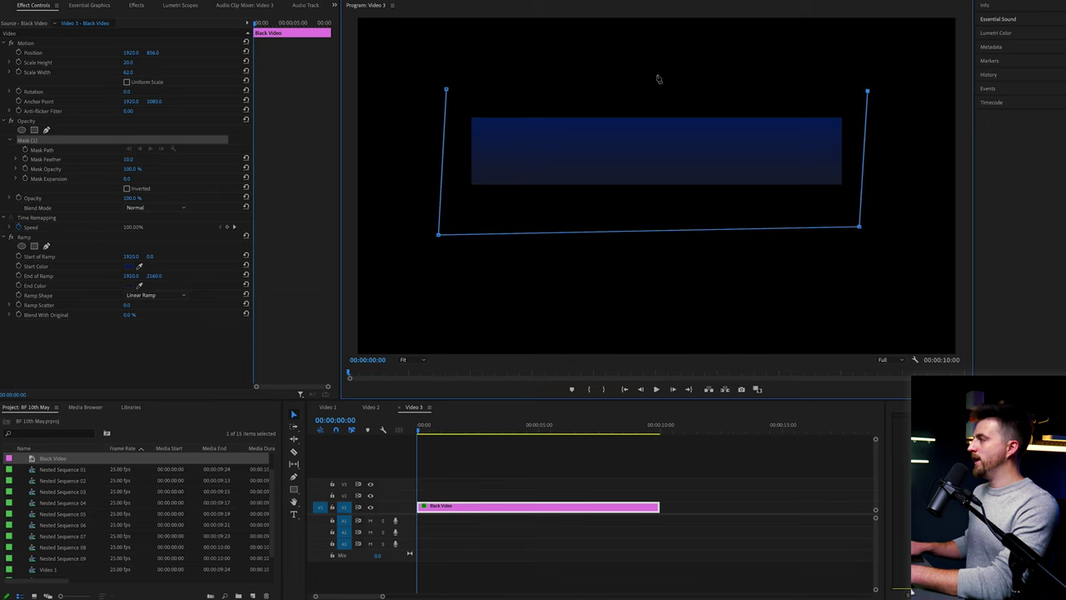
pyautogui.click(445, 90)
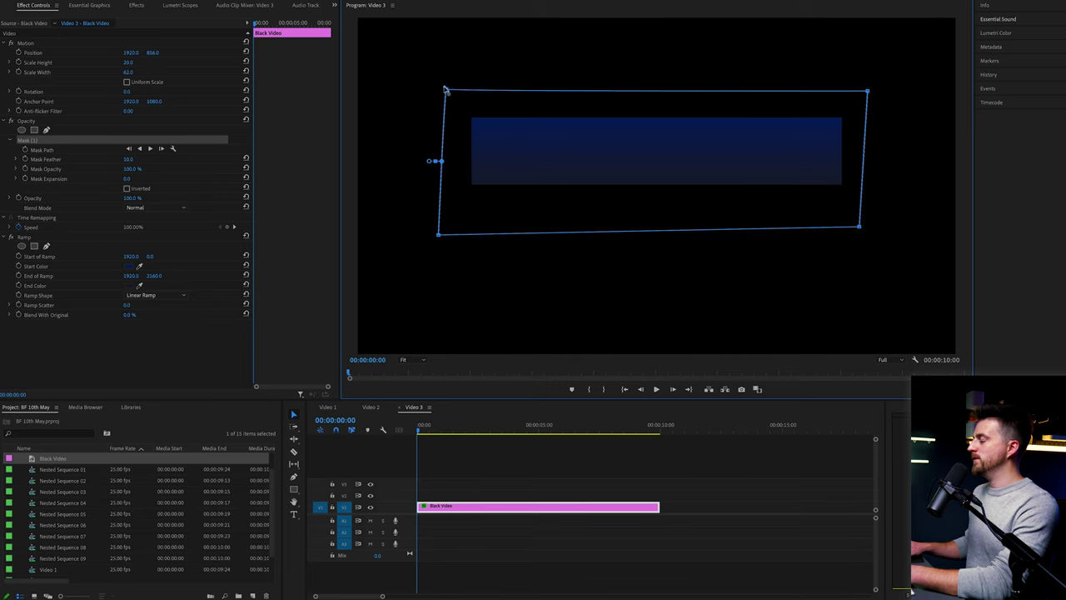
# Add a Mask Path keyframe to the opacity mask at 00:00:00:10
pyautogui.click(476, 475)
pyautogui.press('=')
pyautogui.press('=')
pyautogui.press('=')
pyautogui.moveTo(421, 430); pyautogui.dragTo(495, 434)
pyautogui.click(494, 510)
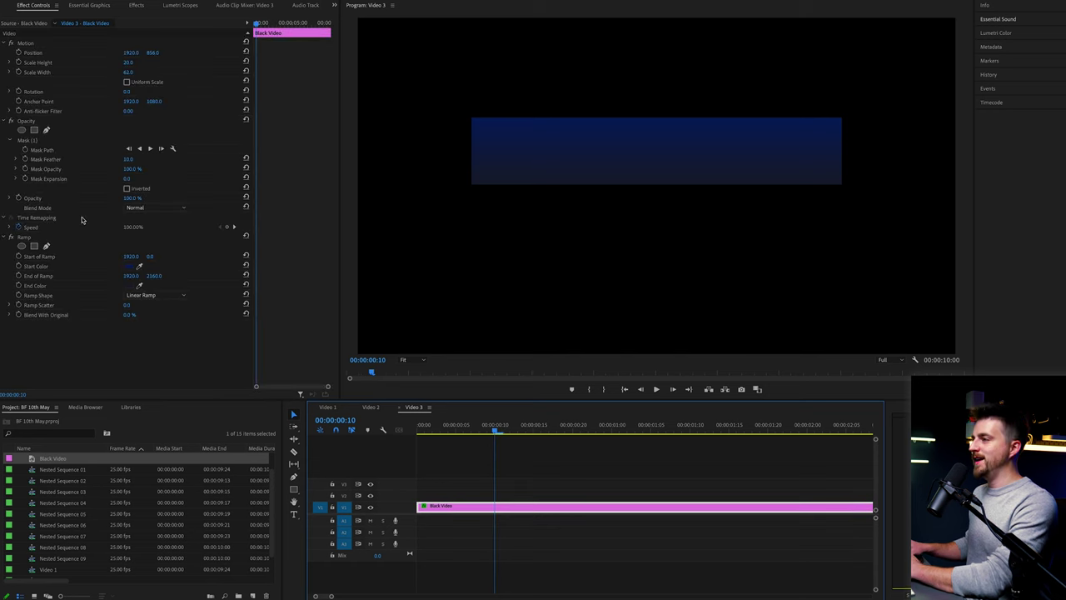
pyautogui.click(25, 150)
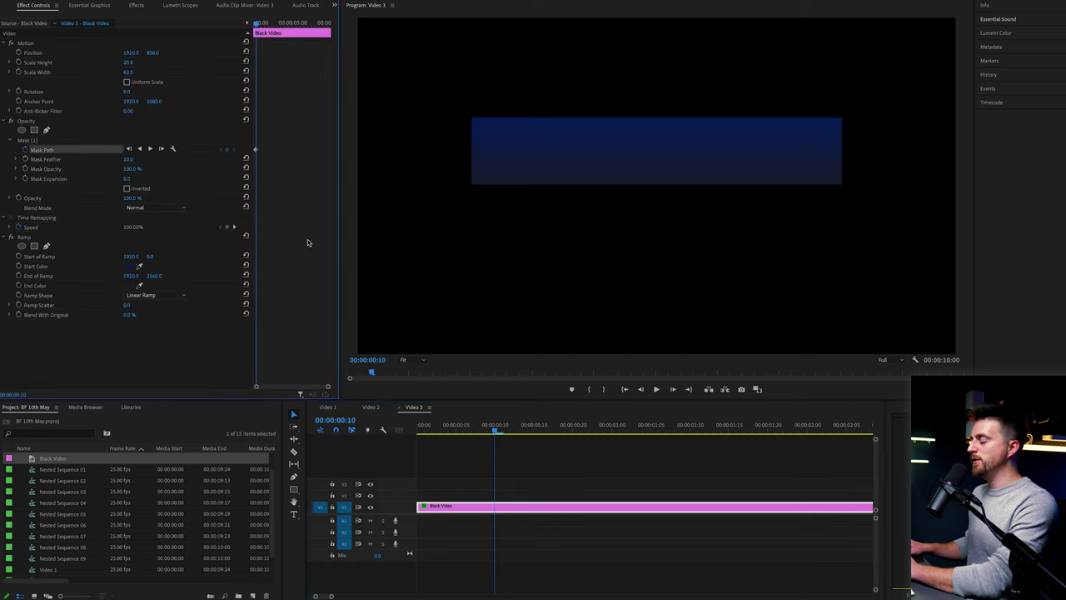
# At 00:00:00:00, shift the mask left until it clears the bar completely, and straighten its right edge
pyautogui.moveTo(499, 432); pyautogui.dragTo(349, 418)
pyautogui.click(30, 140)
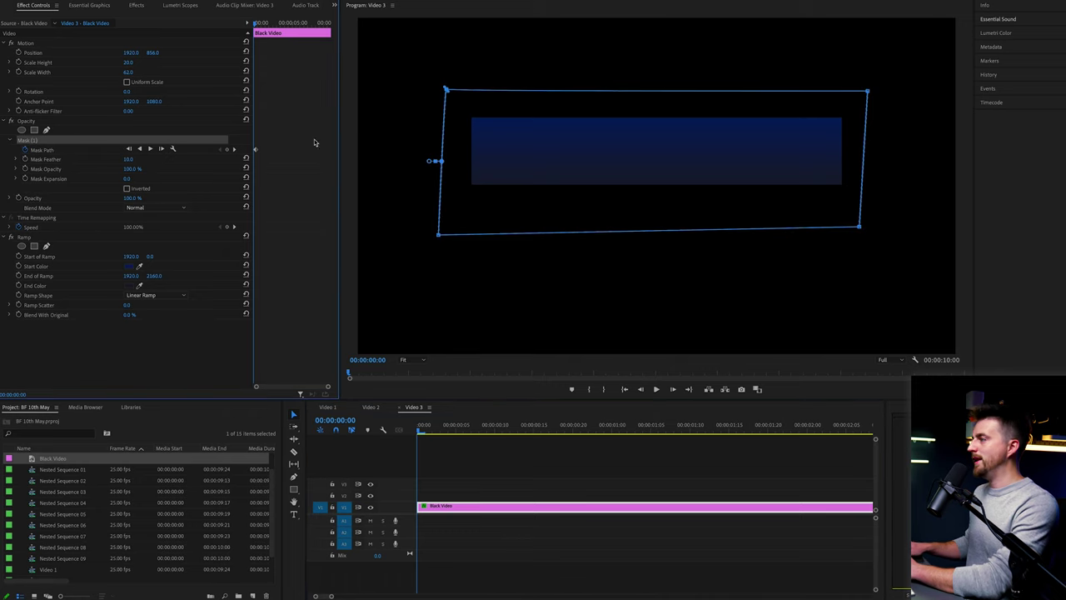
pyautogui.moveTo(702, 150); pyautogui.dragTo(336, 146)
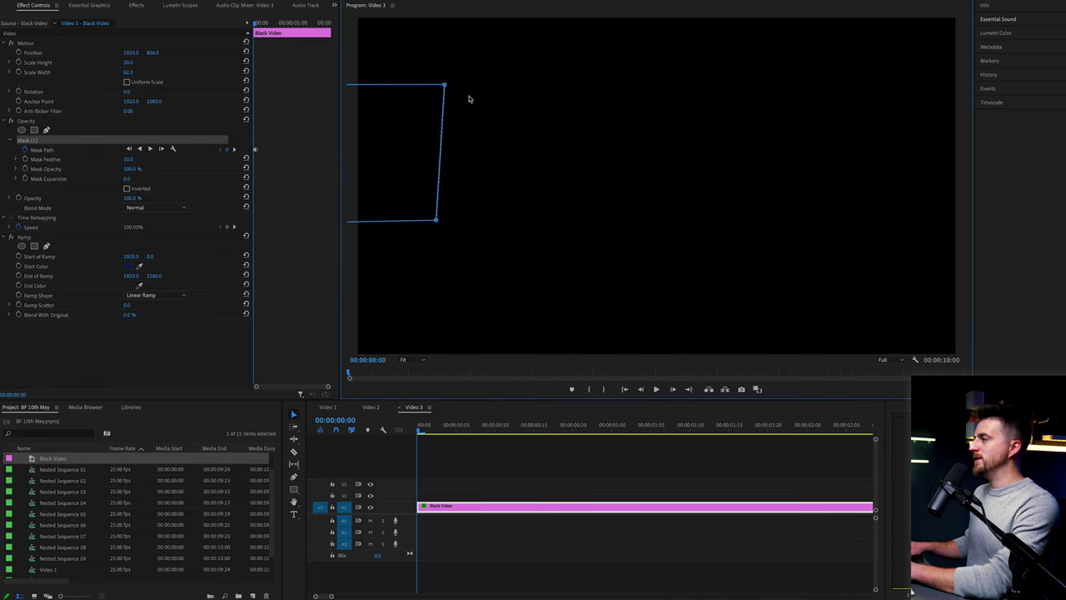
pyautogui.moveTo(445, 85); pyautogui.dragTo(439, 87)
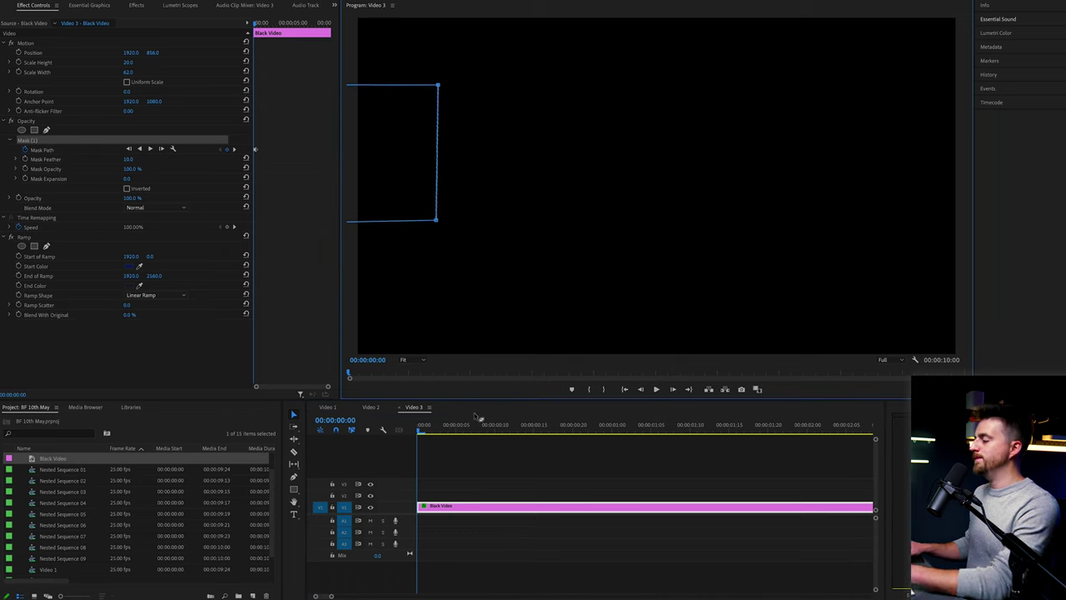
# Play the sequence from the start to check the mask reveal of the bar
pyautogui.press('space')
pyautogui.press('space')
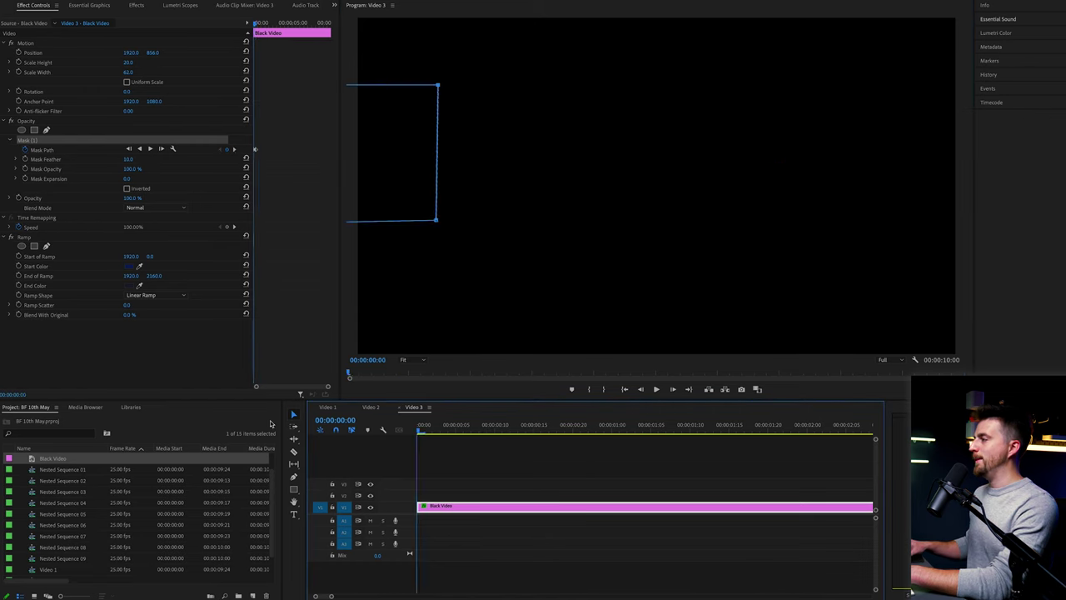
pyautogui.press('space')
pyautogui.press('space')
pyautogui.press('space')
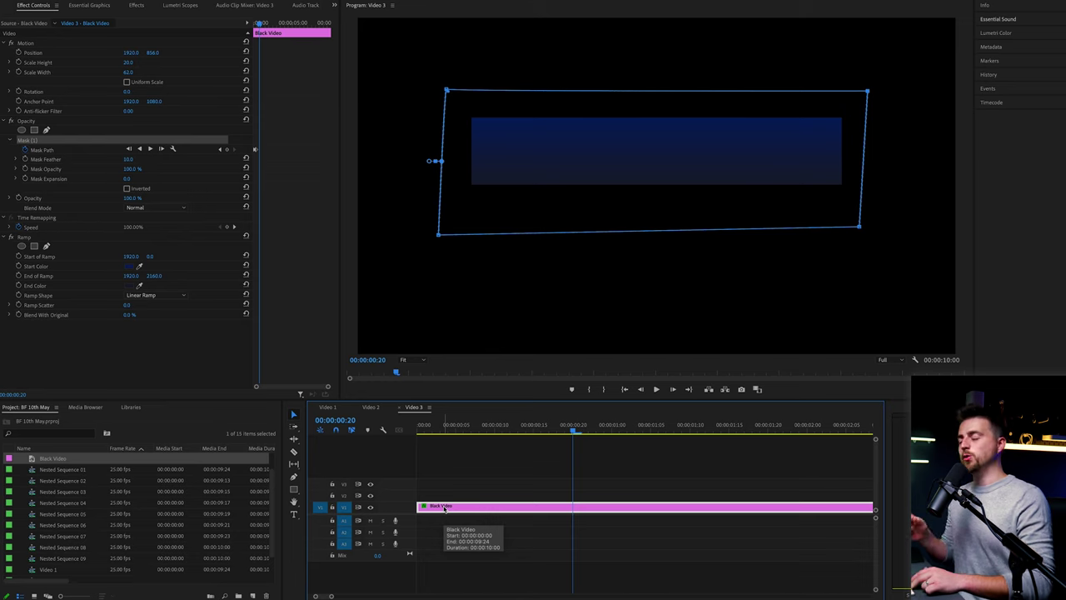
# Duplicate the Black Video clip onto track V2, start the copy at 00:00:00:03, and preview the offset
pyautogui.moveTo(444, 509); pyautogui.dragTo(445, 495)
pyautogui.moveTo(429, 426); pyautogui.dragTo(373, 419)
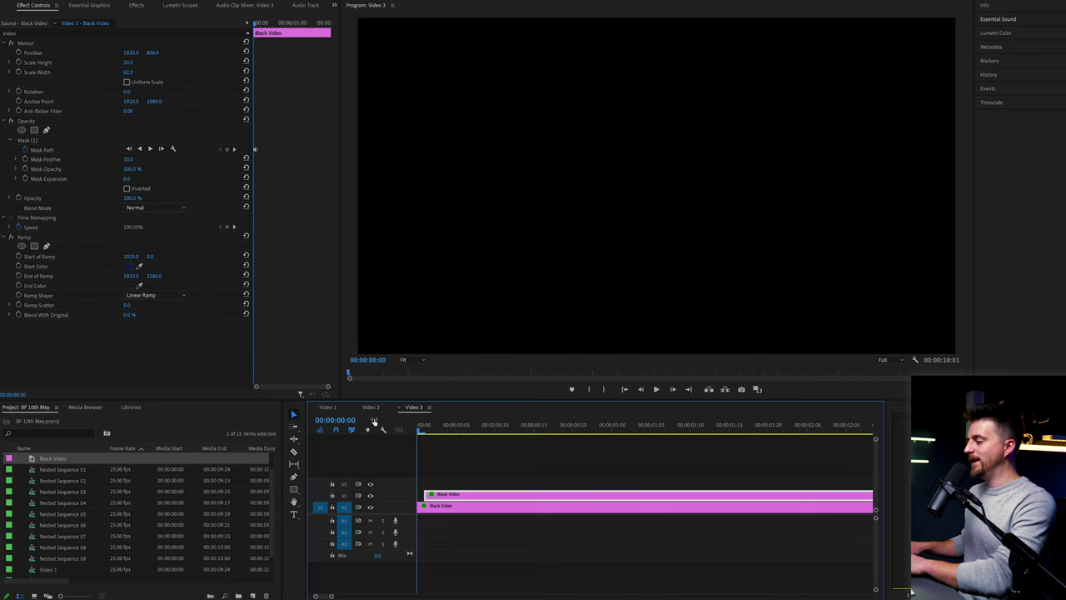
pyautogui.press('Right')
pyautogui.press('Right')
pyautogui.press('Right')
pyautogui.moveTo(453, 494); pyautogui.dragTo(465, 495)
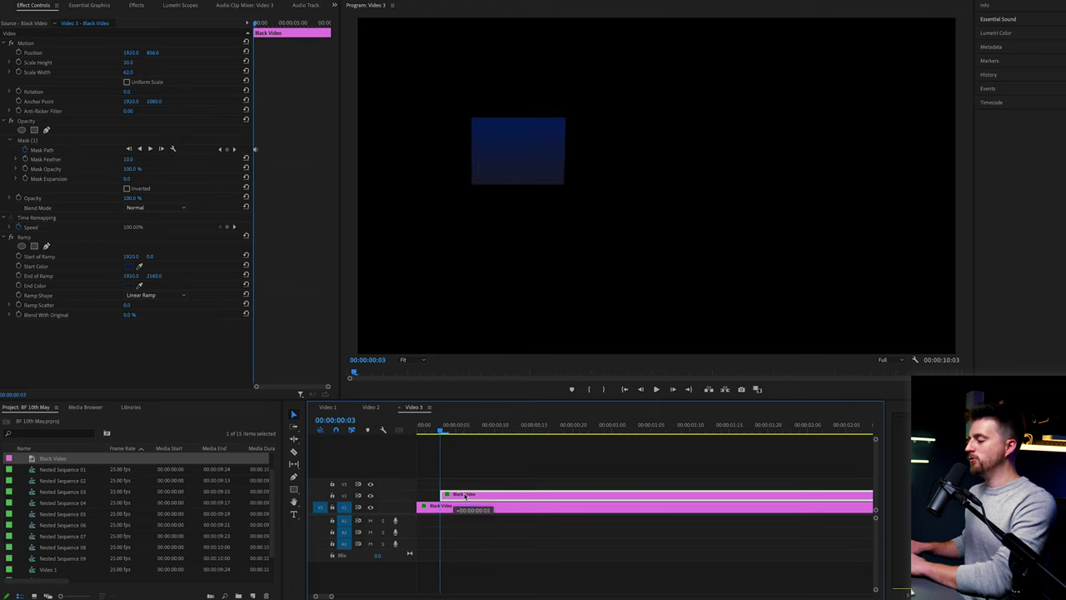
pyautogui.moveTo(441, 433); pyautogui.dragTo(368, 430)
pyautogui.press('space')
# Set the V1 clip's Ramp start colour to light grey E1E1E1 and its end colour to near white, and preview the reveal
pyautogui.moveTo(466, 430); pyautogui.dragTo(442, 429)
pyautogui.press('Right')
pyautogui.press('Right')
pyautogui.click(449, 508)
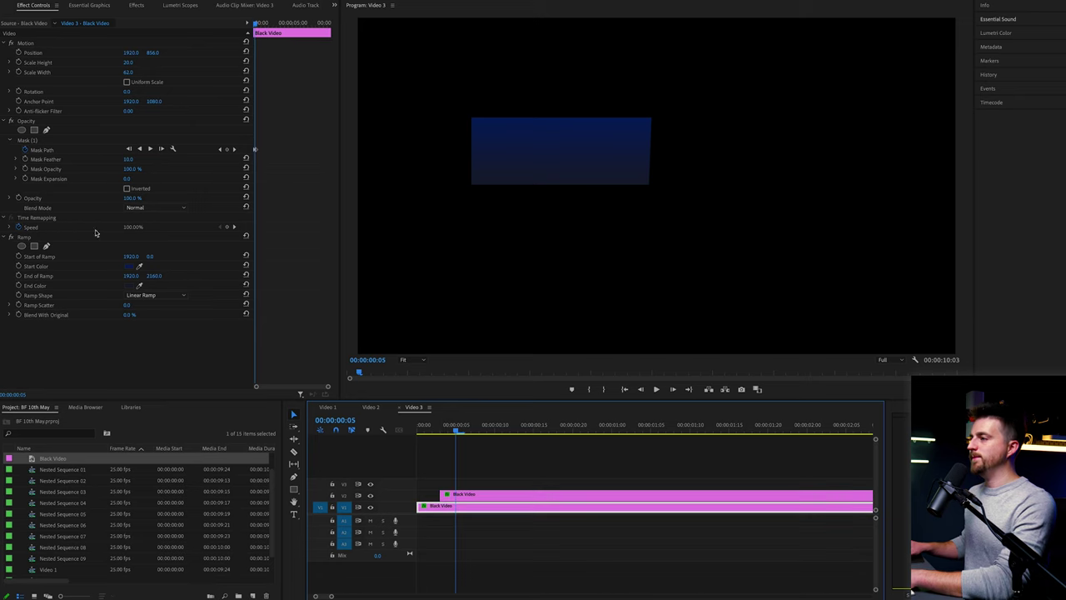
pyautogui.click(129, 268)
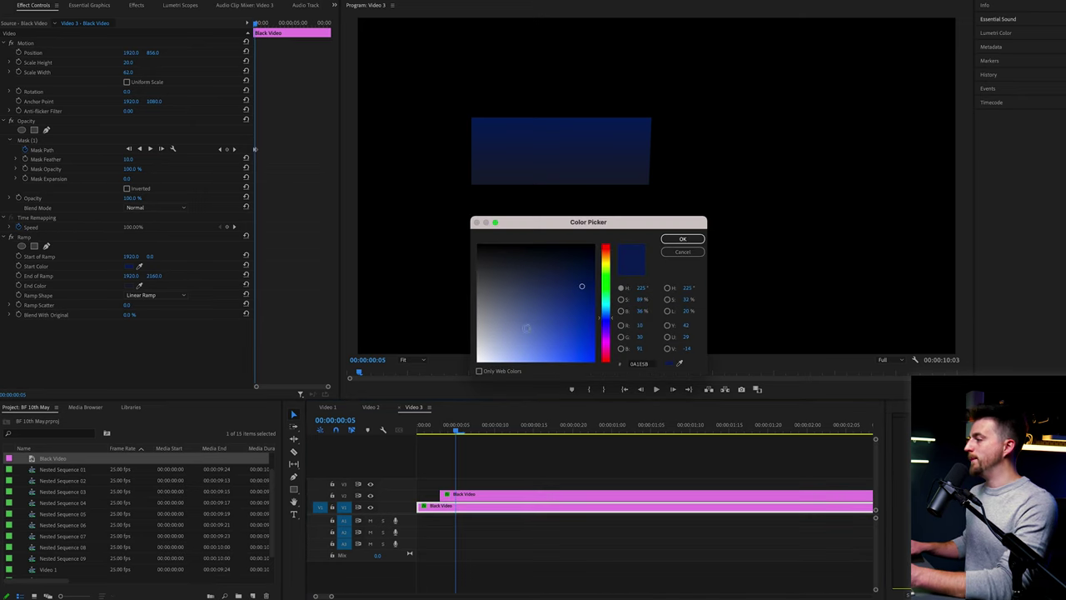
pyautogui.moveTo(526, 328)
pyautogui.mouseDown()
pyautogui.moveTo(460, 325)
pyautogui.moveTo(464, 348)
pyautogui.mouseUp()
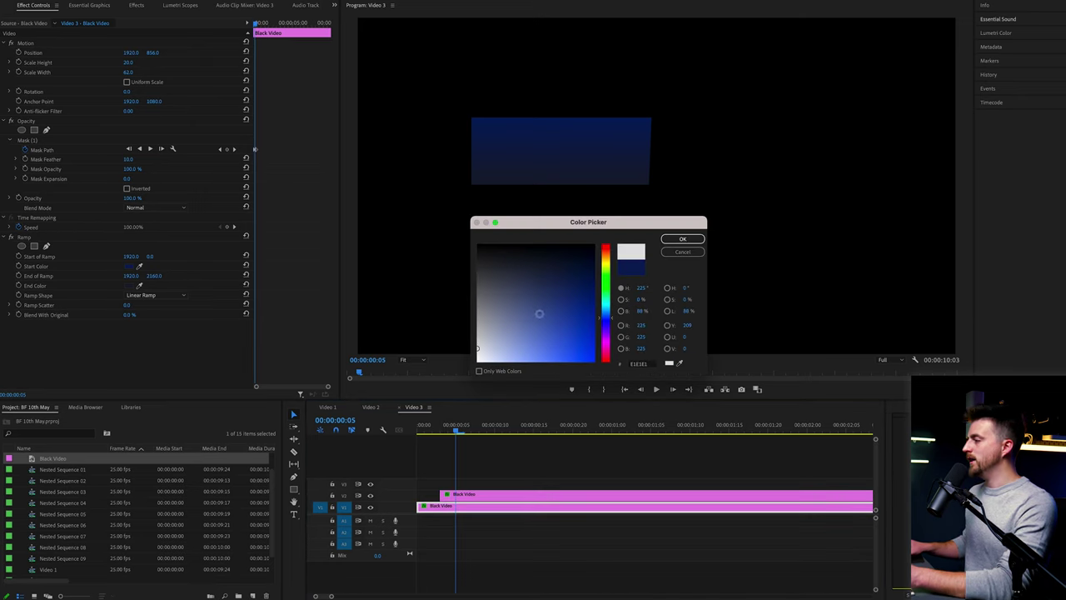
pyautogui.click(679, 240)
pyautogui.click(129, 286)
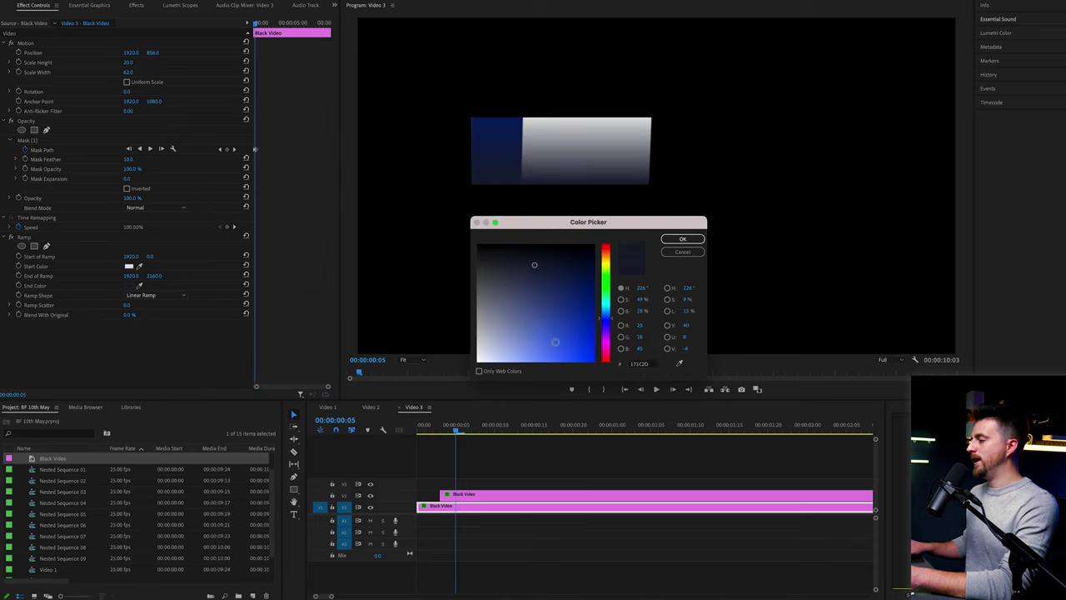
pyautogui.moveTo(556, 343); pyautogui.dragTo(465, 359)
pyautogui.click(680, 239)
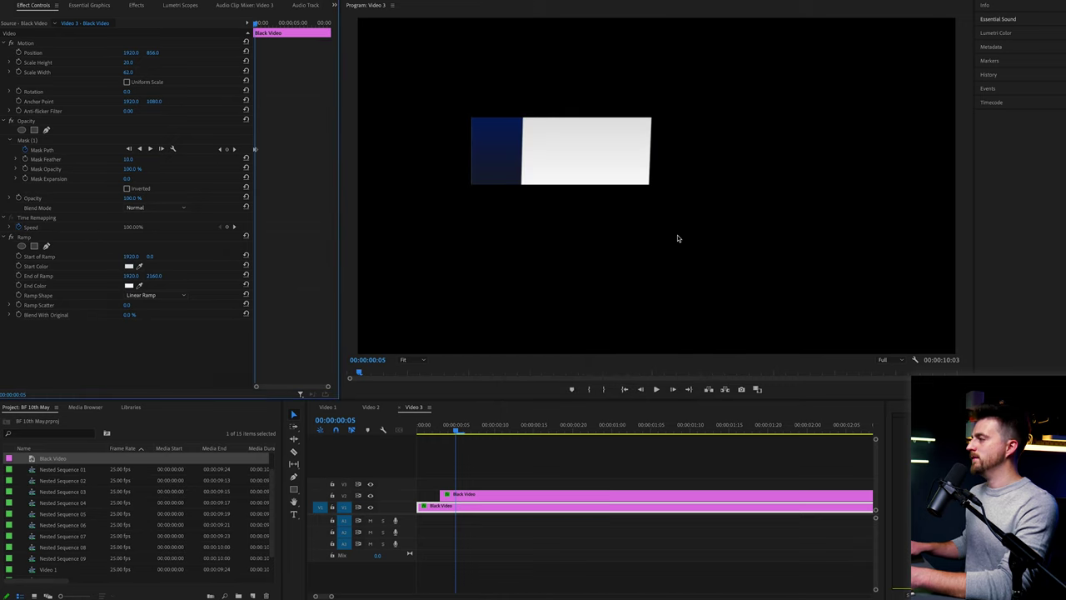
pyautogui.press('space')
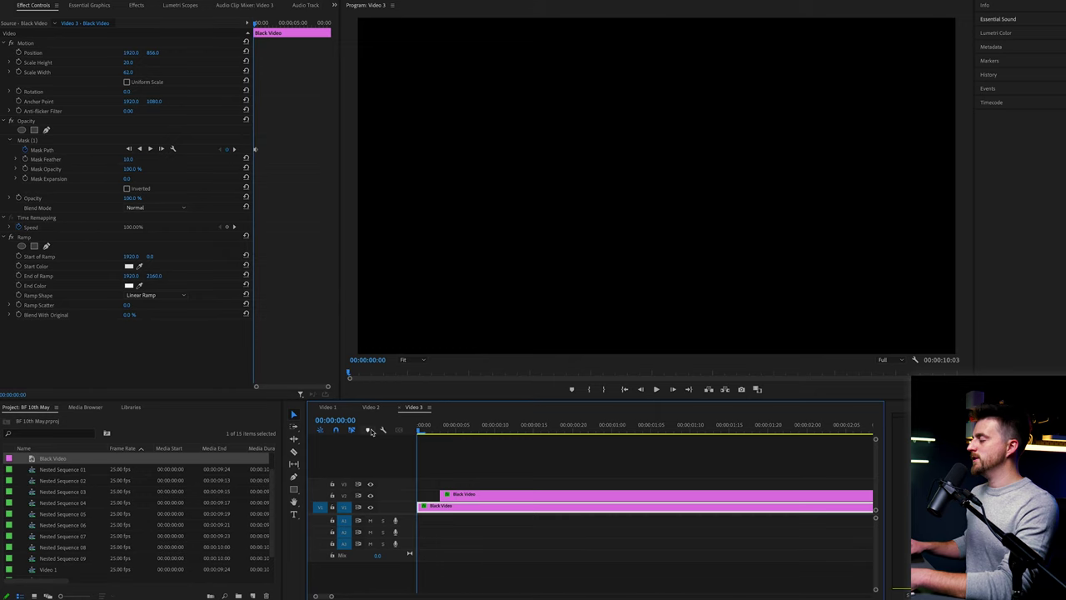
pyautogui.click(465, 431)
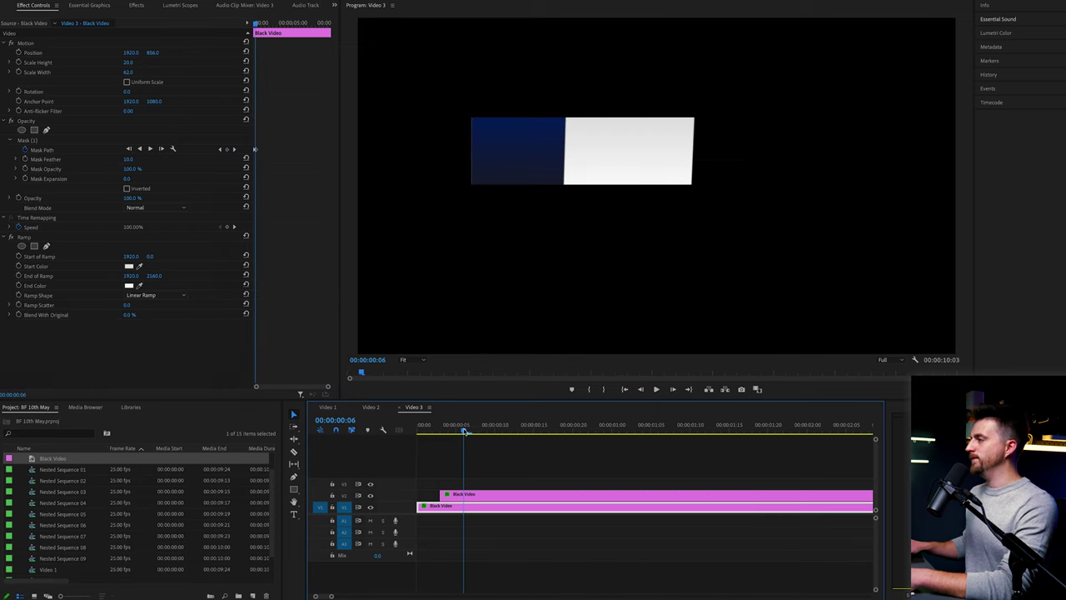
# Keyframe the V1 clip's opacity from 100% at 00:00:00:13 to 0% at 00:00:00:20, and play back the fade
pyautogui.moveTo(469, 425); pyautogui.dragTo(520, 430)
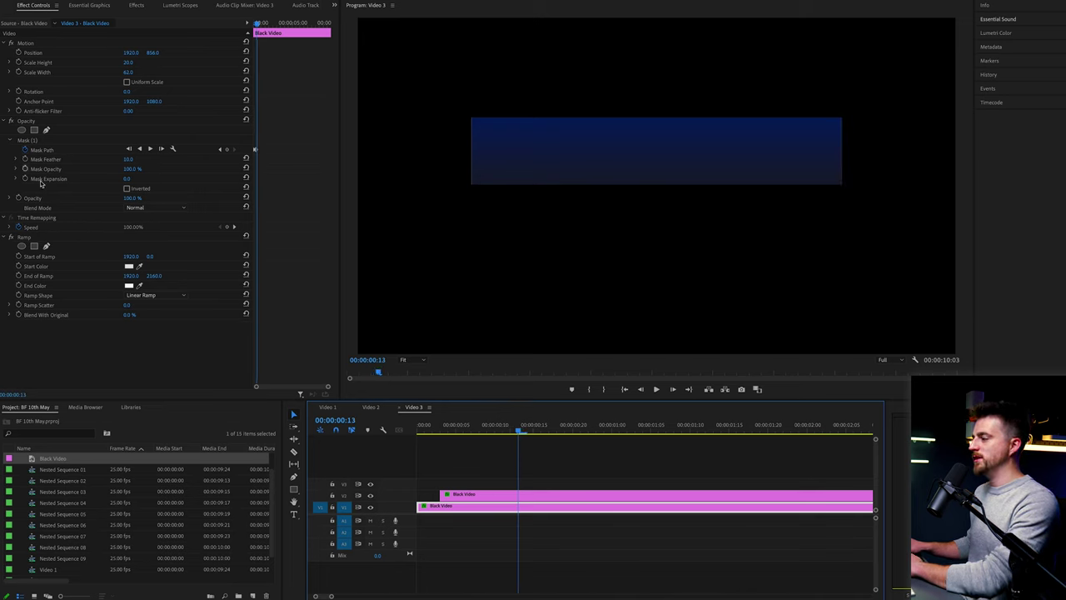
pyautogui.click(19, 197)
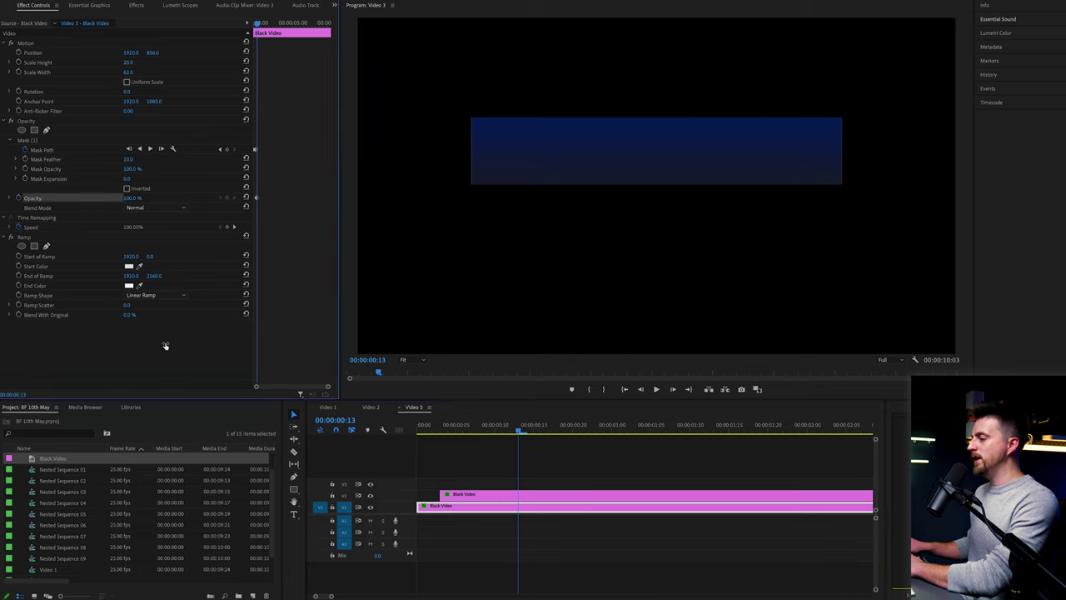
pyautogui.press('Right')
pyautogui.press('Right')
pyautogui.press('Right')
pyautogui.press('Right')
pyautogui.press('Right')
pyautogui.press('Right')
pyautogui.press('Right')
pyautogui.moveTo(133, 199); pyautogui.dragTo(95, 198)
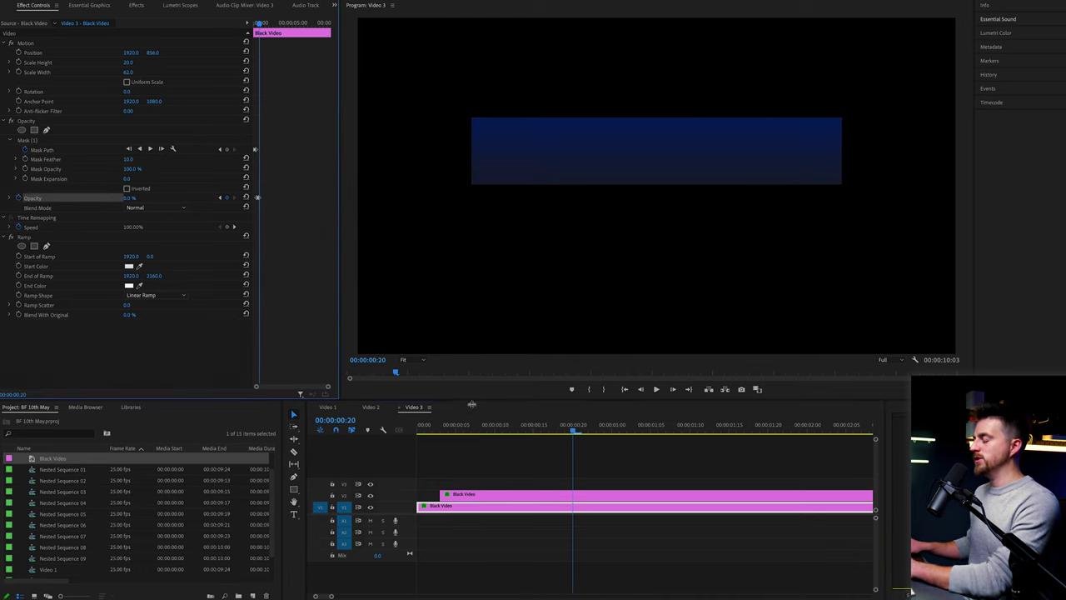
pyautogui.press('Home')
pyautogui.press('space')
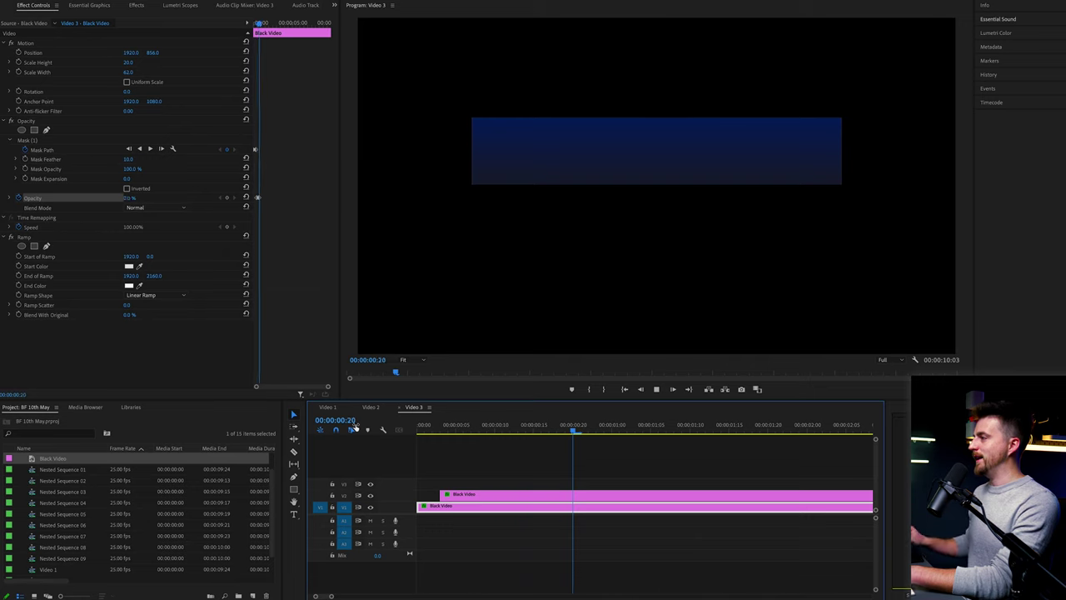
# Replay the Video 3 sequence from the start to check the fade and mask reveal of the two bars
pyautogui.press('Home')
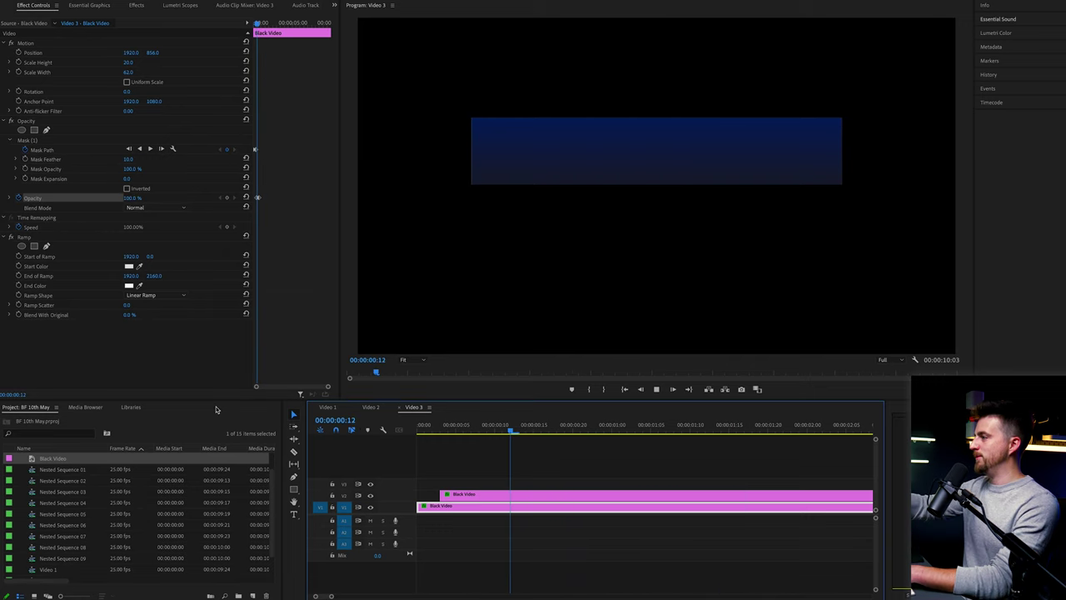
pyautogui.press('space')
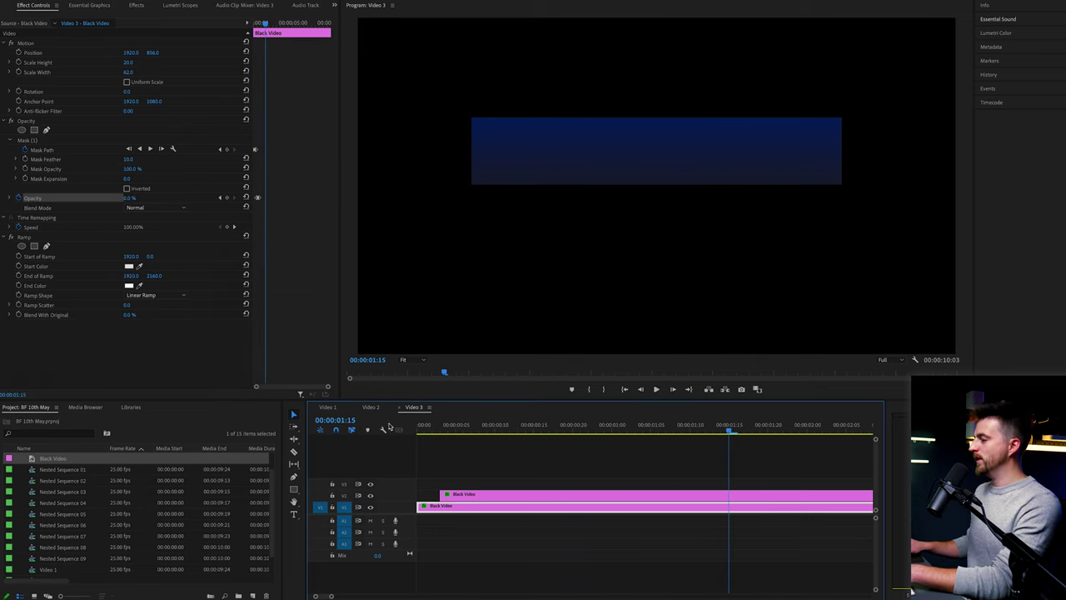
pyautogui.press('Home')
pyautogui.press('space')
pyautogui.press('space')
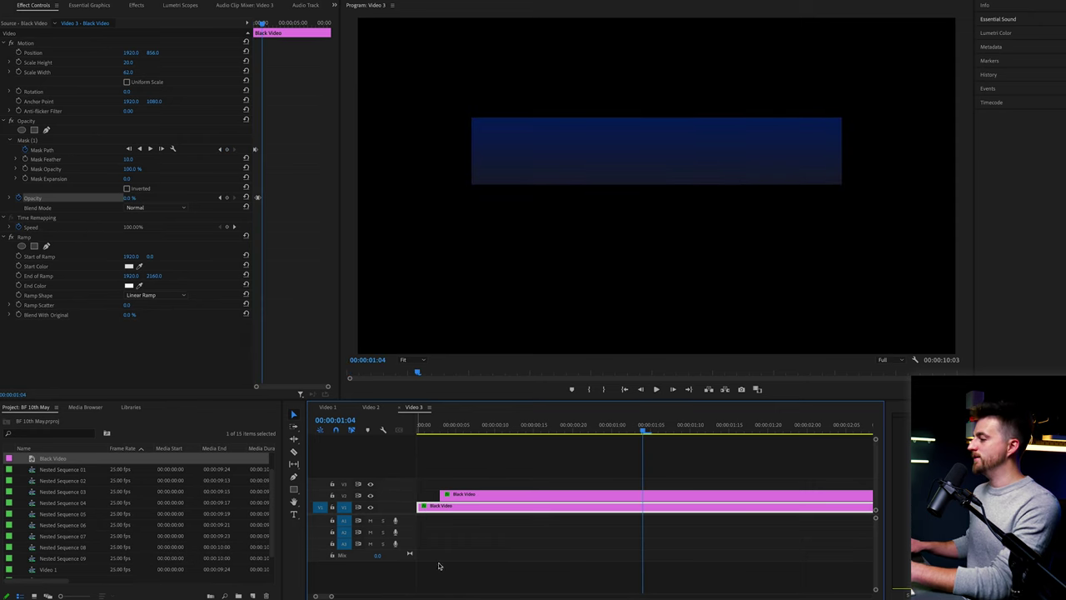
# Nest both Black Video clips as "Box" and play the nested clip back from the start
pyautogui.moveTo(452, 488); pyautogui.dragTo(477, 519)
pyautogui.rightClick(482, 506)
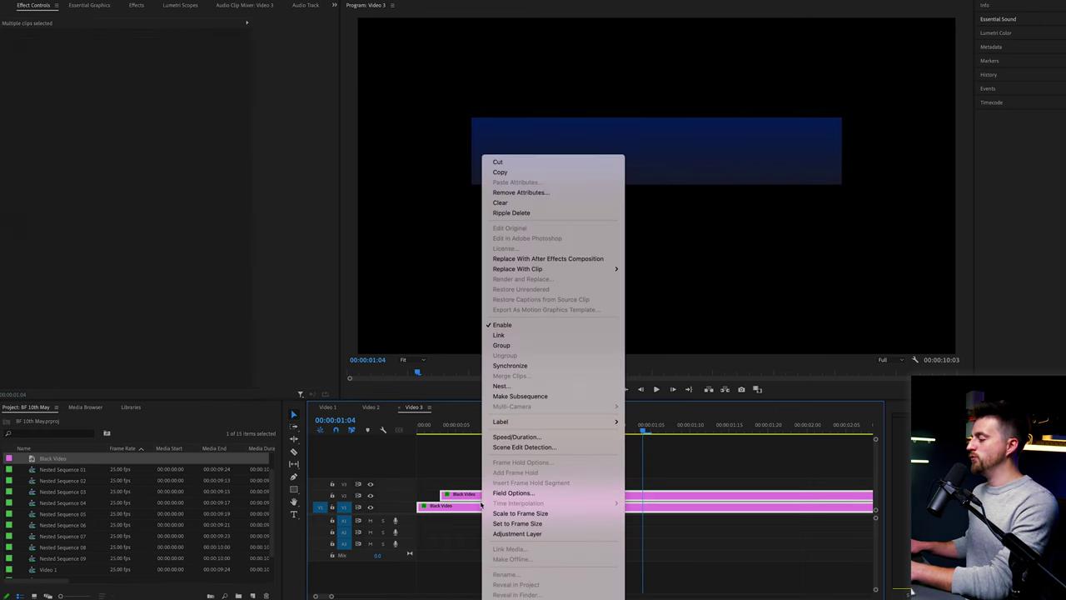
pyautogui.click(507, 385)
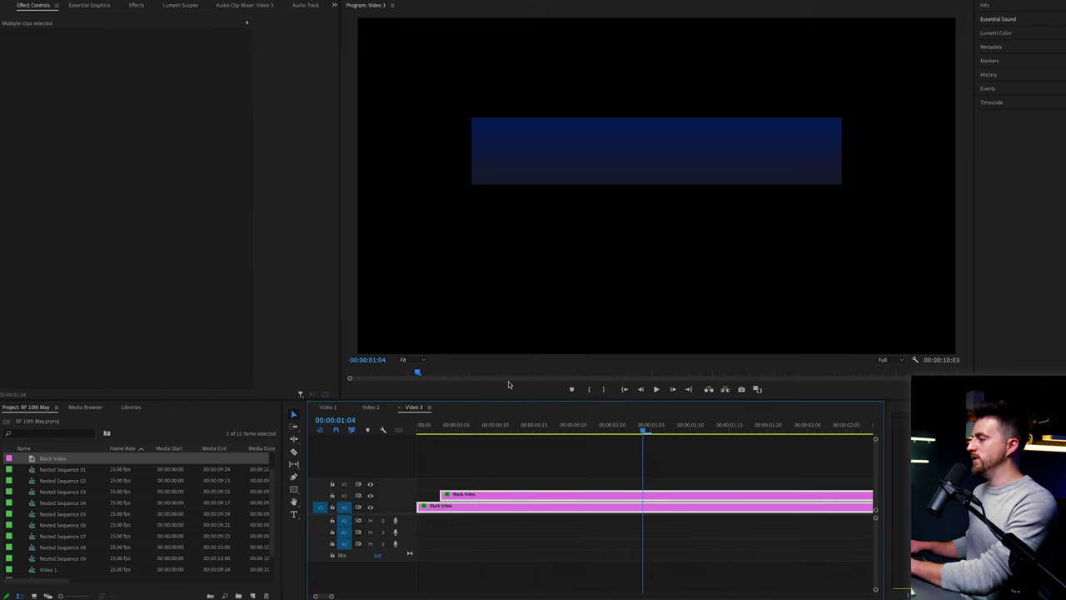
pyautogui.write('Box')
pyautogui.press('Return')
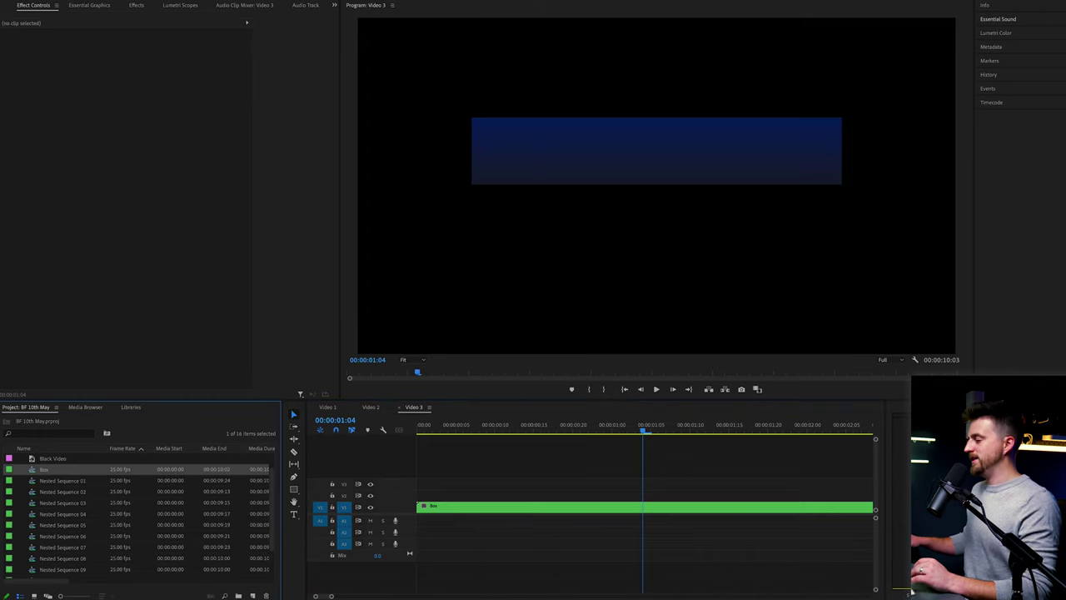
pyautogui.moveTo(603, 430); pyautogui.dragTo(393, 432)
pyautogui.press('space')
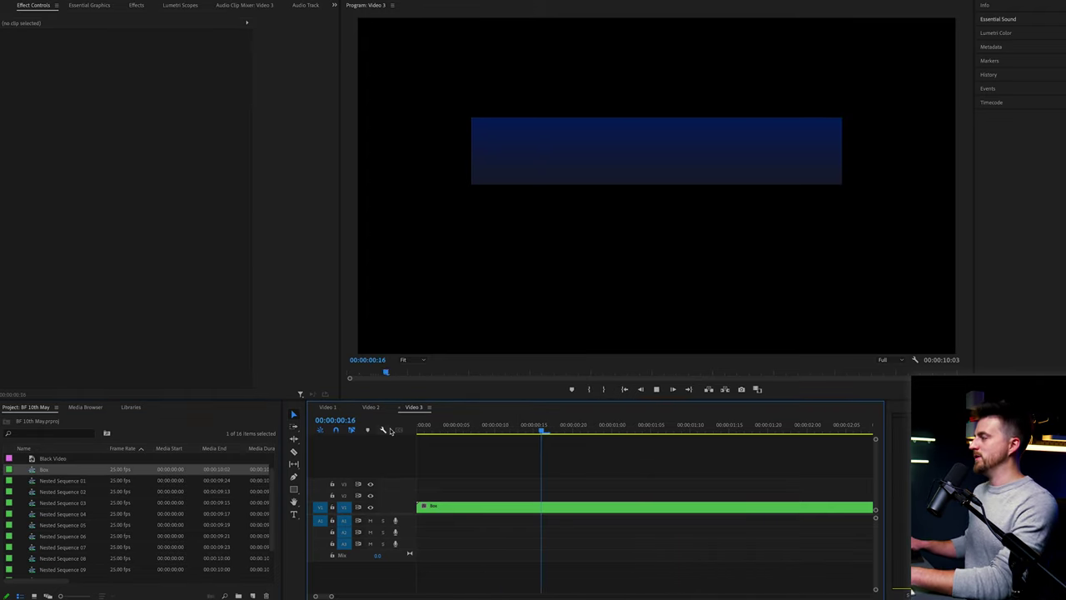
pyautogui.press('-')
pyautogui.moveTo(535, 431); pyautogui.dragTo(542, 431)
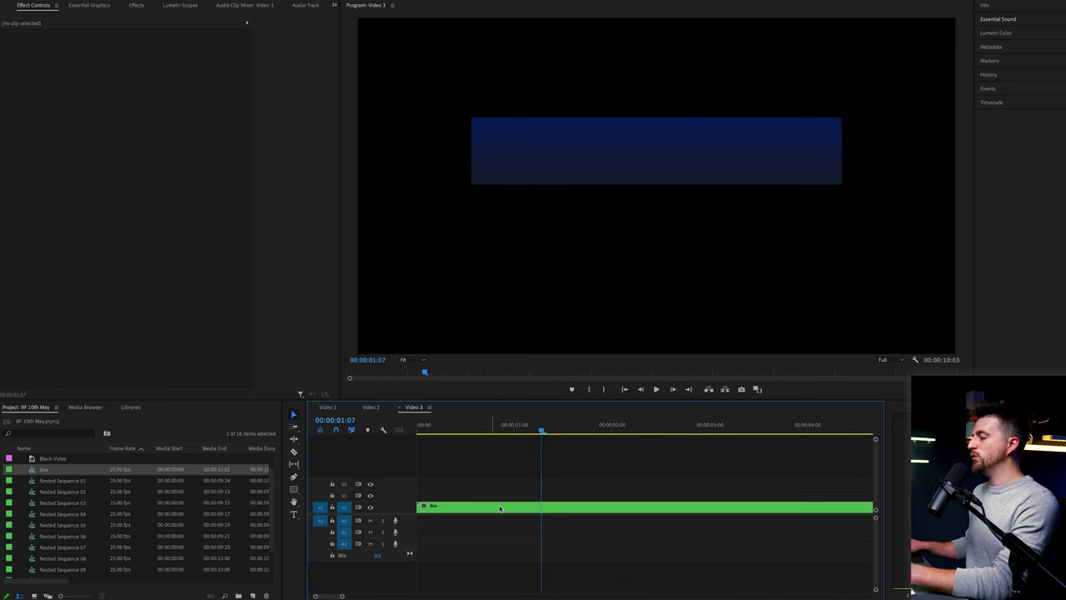
# Try duplicating the Box clip onto track V2 and shifting the V1 copy's vertical position
pyautogui.click(501, 507)
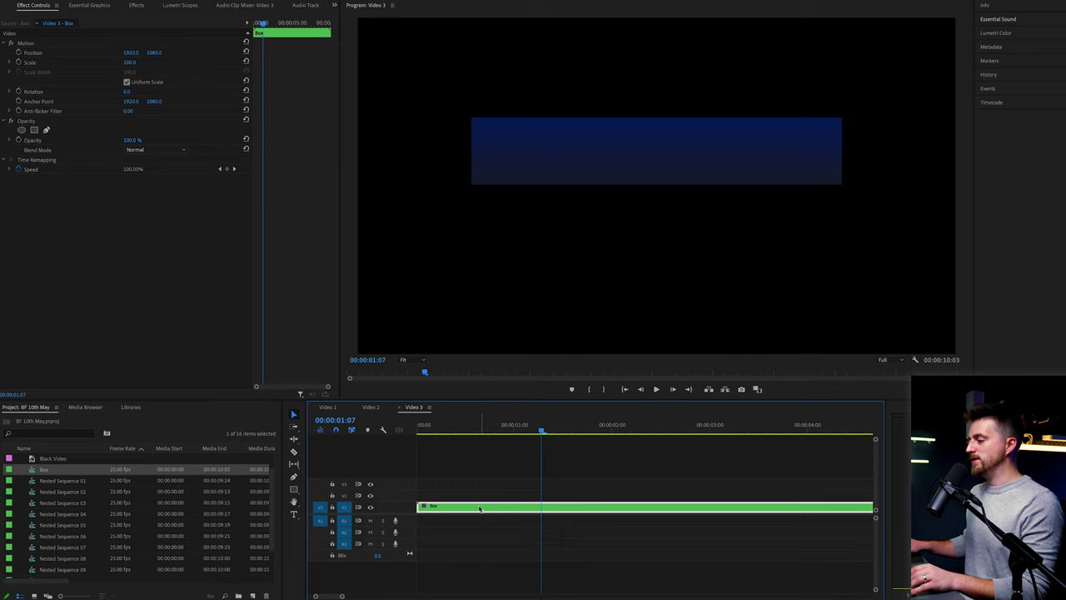
pyautogui.moveTo(475, 509); pyautogui.dragTo(463, 498)
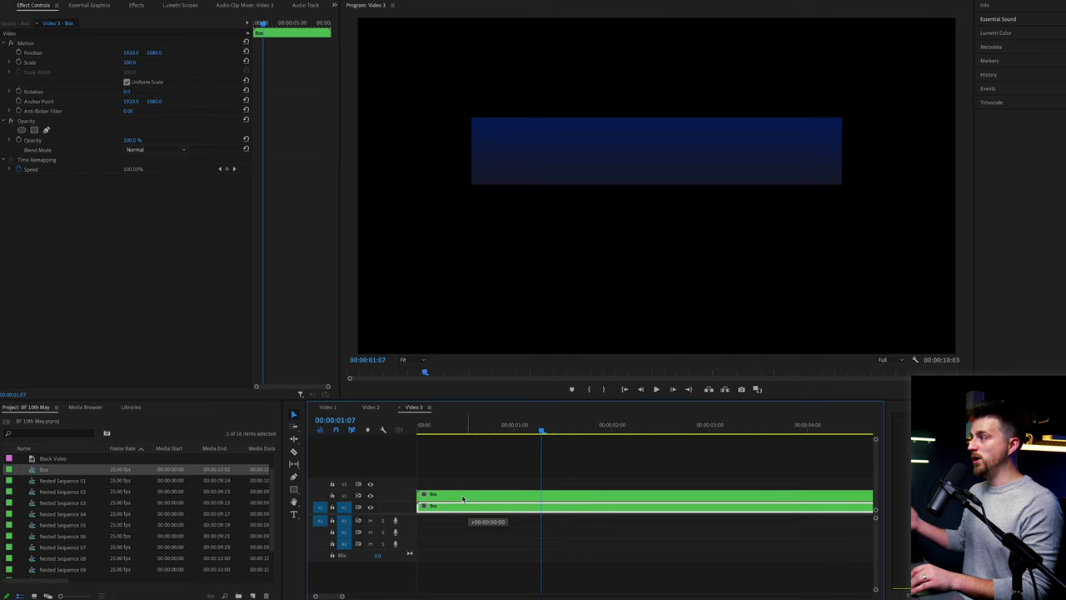
pyautogui.click(444, 476)
pyautogui.click(454, 497)
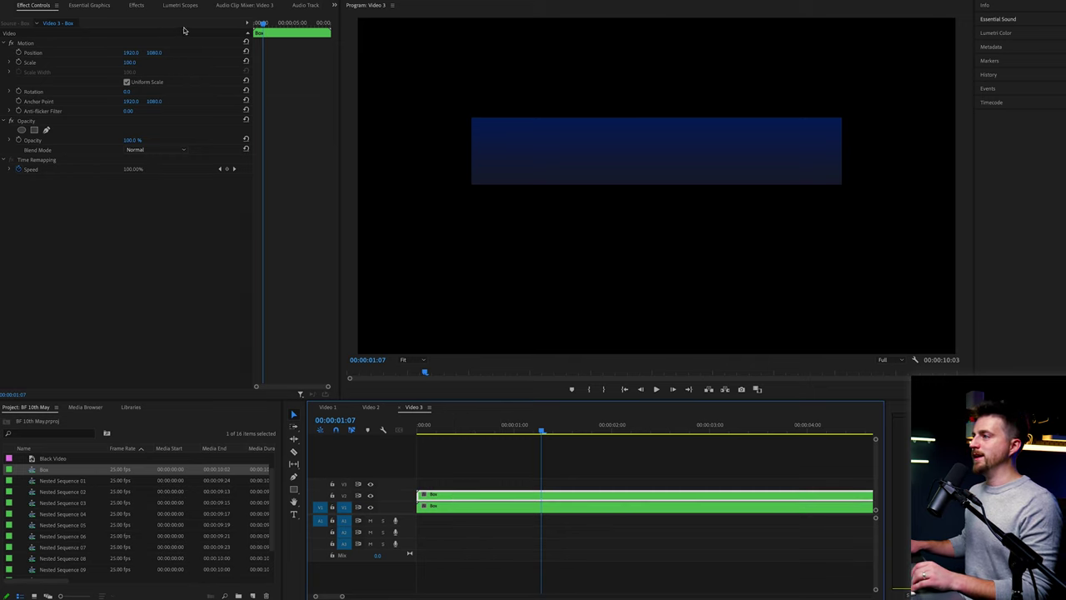
pyautogui.click(467, 505)
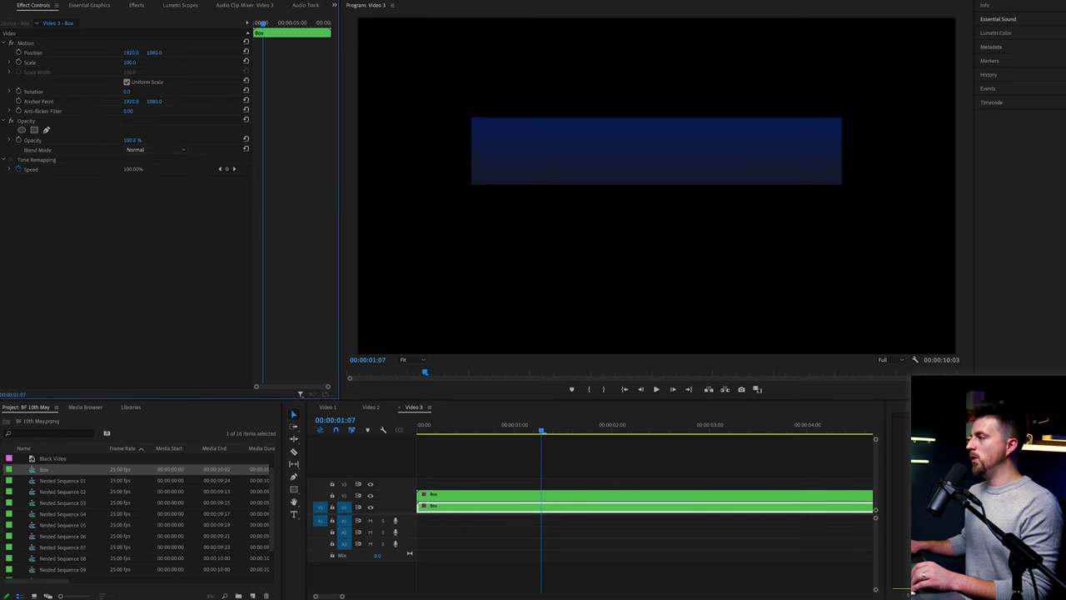
pyautogui.moveTo(155, 52); pyautogui.dragTo(274, 52)
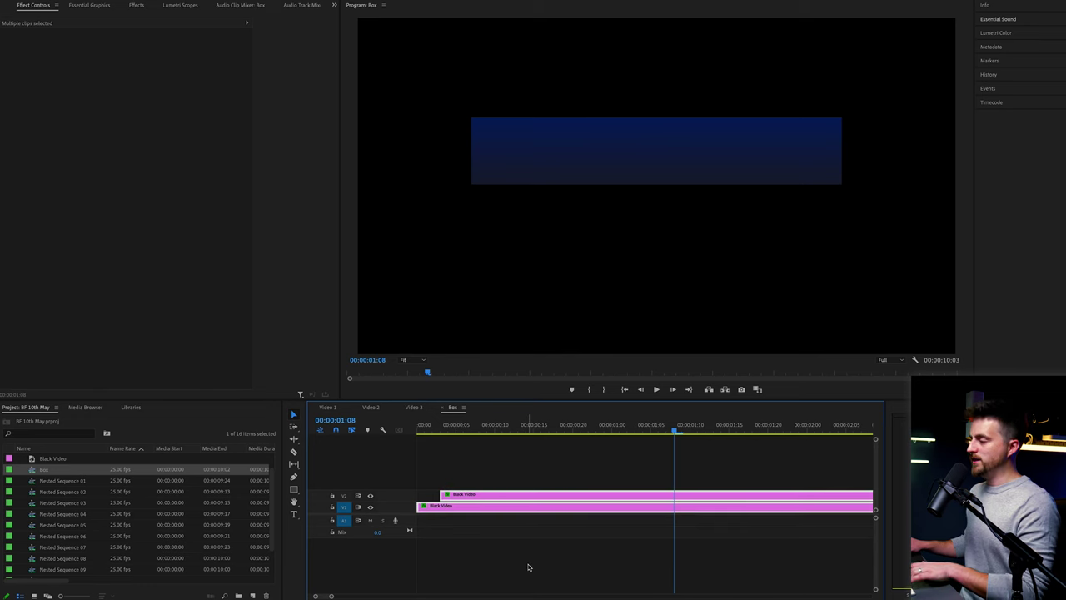
# Return to the Video 3 sequence with the copied Black Video clips placed on V2 and V3 above Box, and go to 00:00:01:03
pyautogui.click(414, 406)
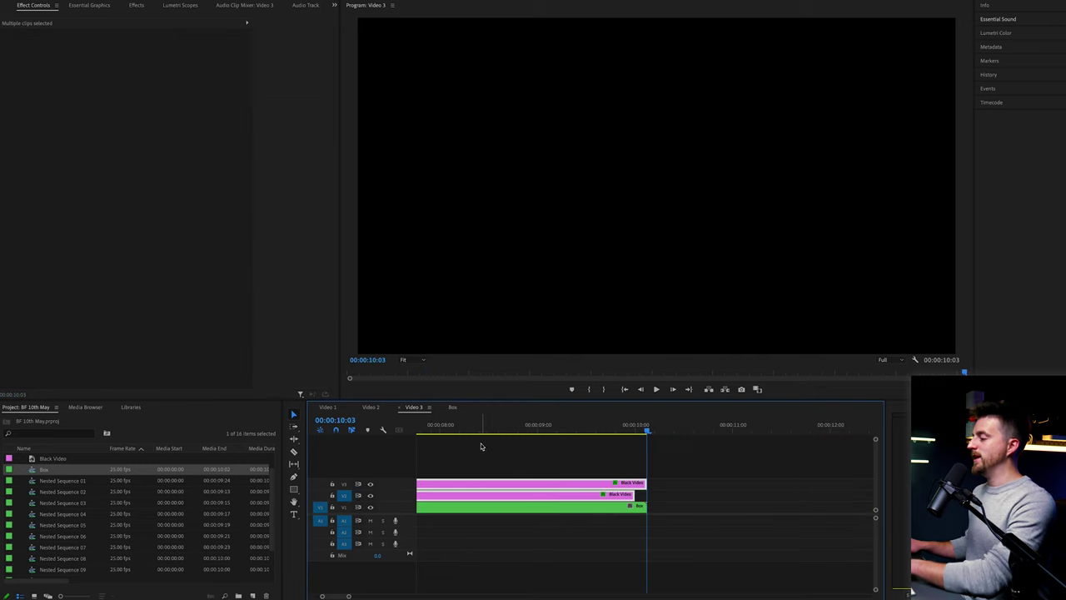
pyautogui.press('-')
pyautogui.press('-')
pyautogui.moveTo(498, 425); pyautogui.dragTo(407, 434)
pyautogui.press('-')
pyautogui.click(430, 426)
pyautogui.click(449, 472)
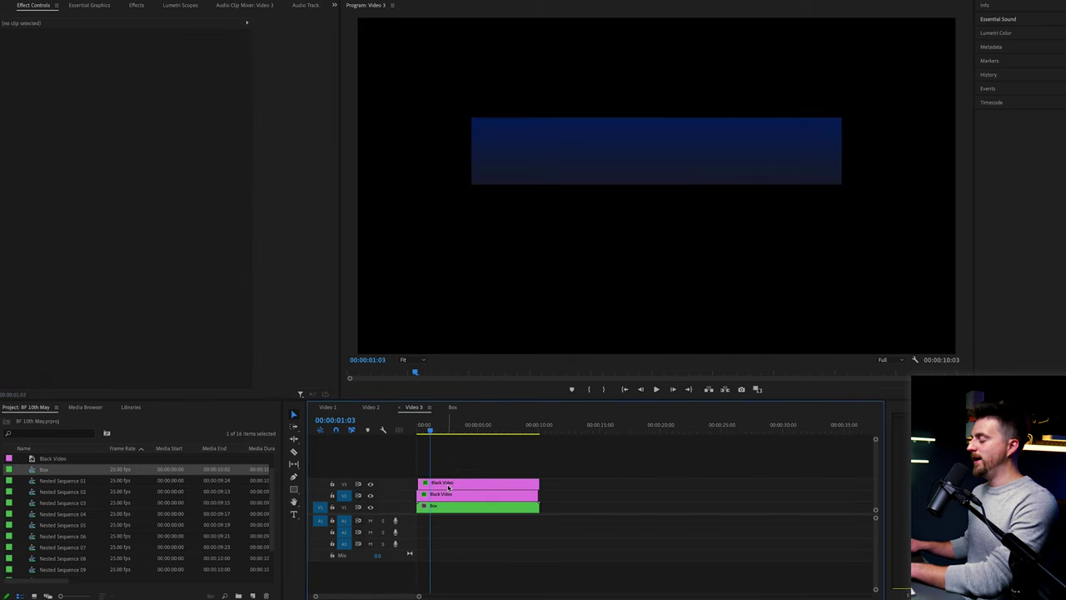
# Set the V3 Black Video clip's Ramp start colour to yellow-green and its end colour to orange
pyautogui.click(450, 484)
pyautogui.click(133, 265)
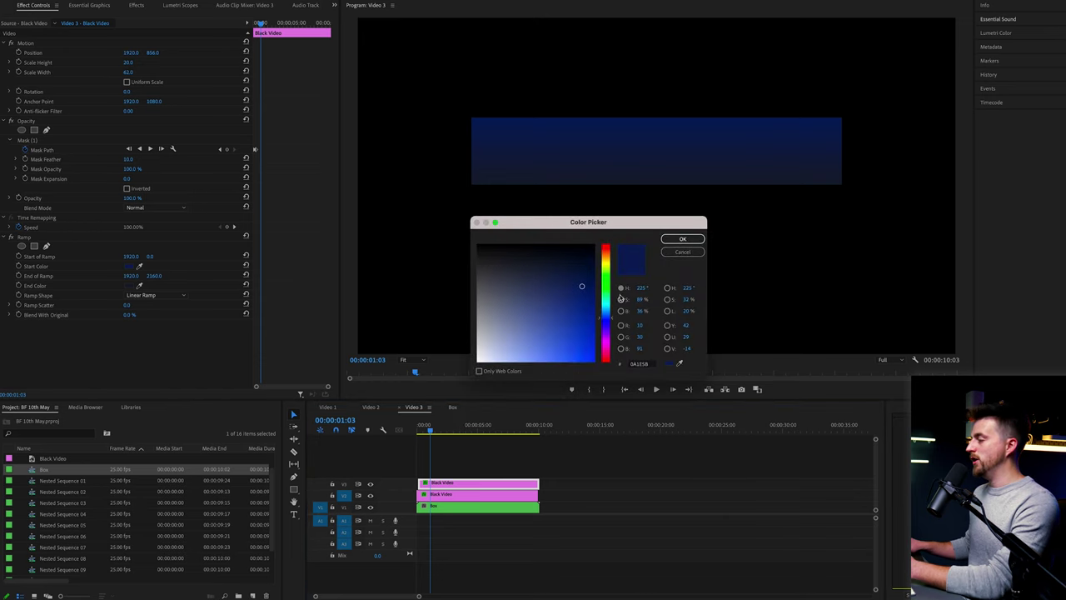
pyautogui.moveTo(611, 290)
pyautogui.mouseDown()
pyautogui.moveTo(606, 265)
pyautogui.moveTo(572, 319)
pyautogui.moveTo(579, 335)
pyautogui.moveTo(607, 283)
pyautogui.moveTo(606, 258)
pyautogui.mouseUp()
pyautogui.click(683, 240)
pyautogui.click(130, 288)
pyautogui.moveTo(540, 278); pyautogui.dragTo(553, 318)
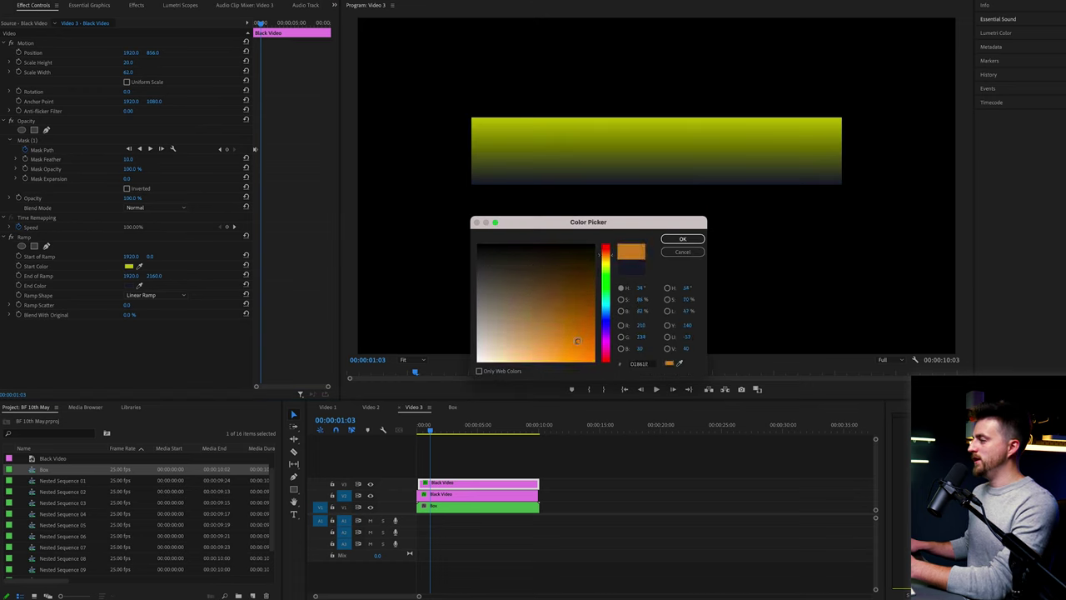
pyautogui.click(690, 241)
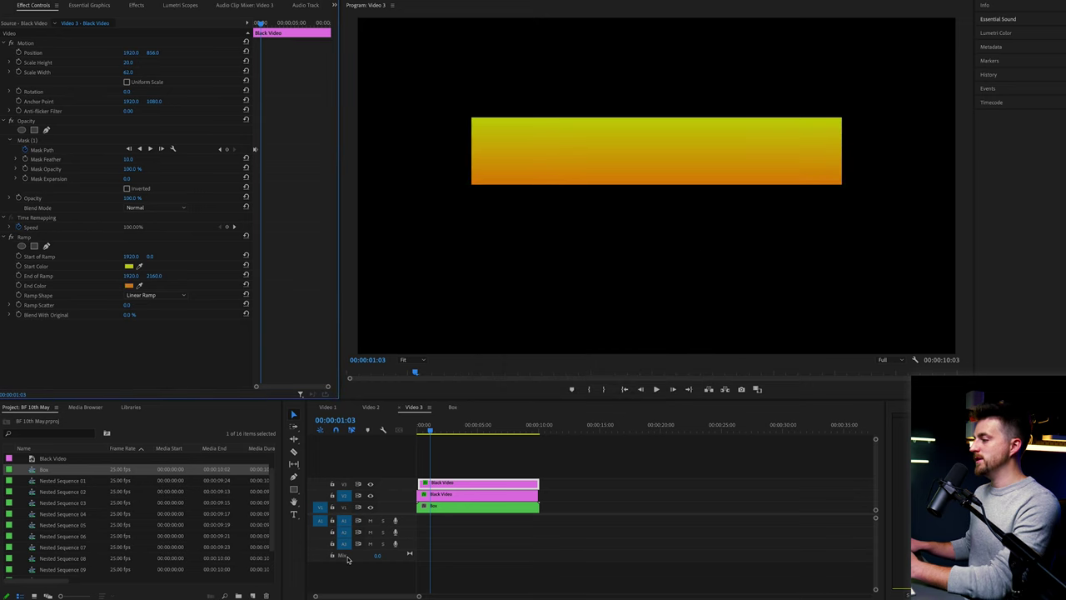
# Nest the Black Video clips on V2 and V3 together, keeping the default sequence name
pyautogui.moveTo(485, 474); pyautogui.dragTo(458, 495)
pyautogui.press('=')
pyautogui.press('=')
pyautogui.rightClick(471, 496)
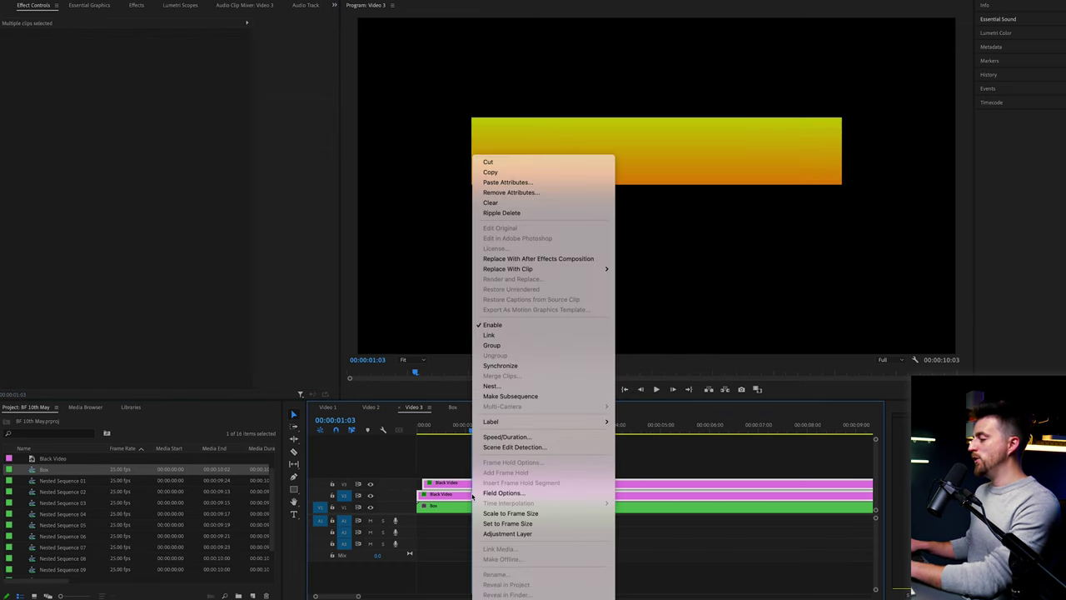
pyautogui.click(500, 385)
pyautogui.press('Return')
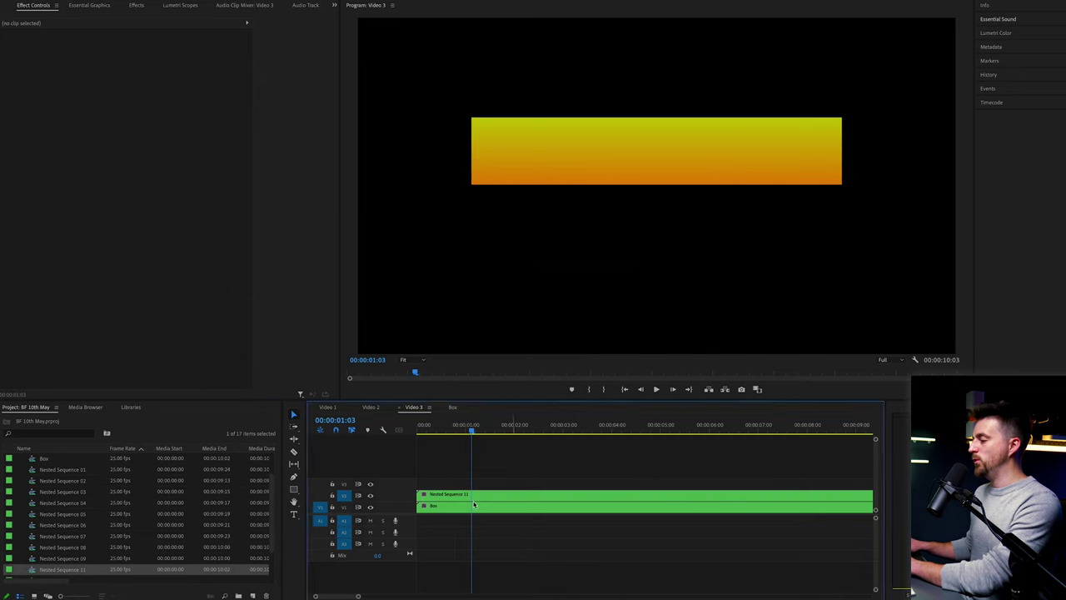
# Move the V1 Box clip below the orange bar with a vertical position of 1556, and play the sequence from the start
pyautogui.click(473, 506)
pyautogui.click(519, 427)
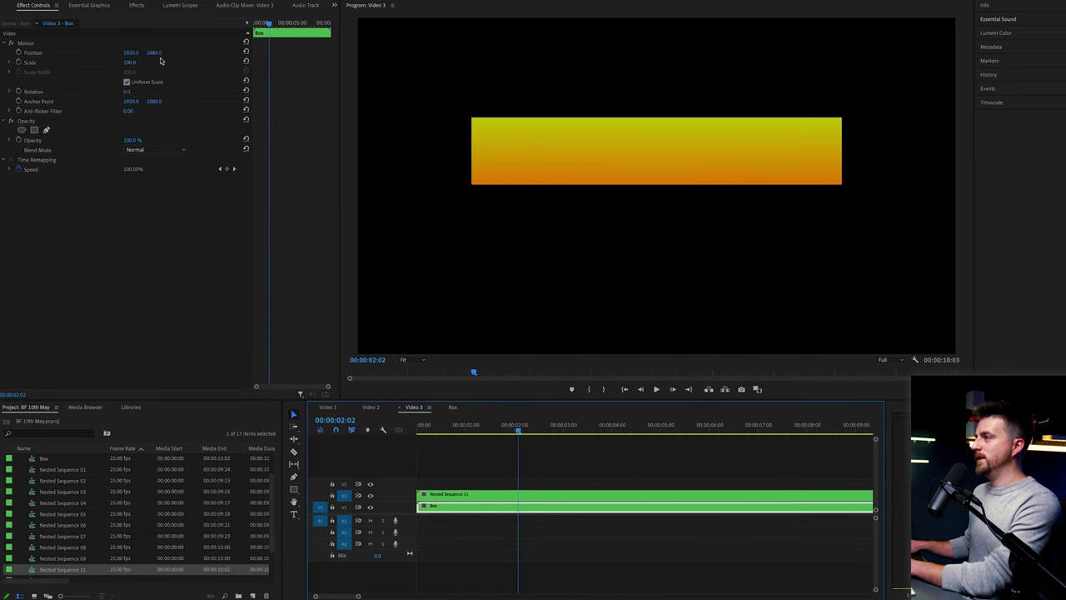
pyautogui.moveTo(155, 53); pyautogui.dragTo(321, 53)
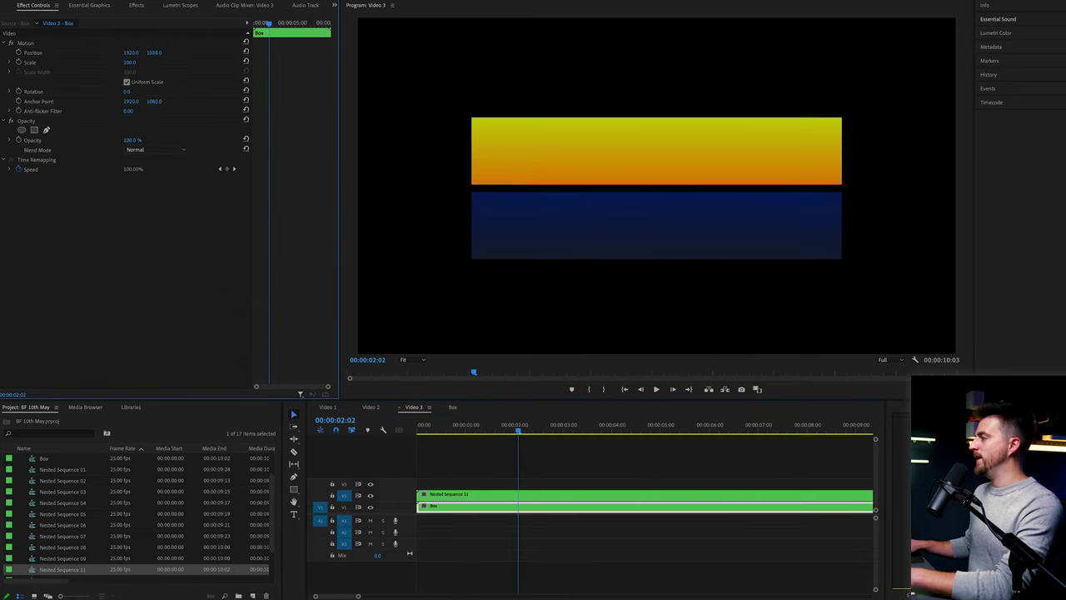
pyautogui.press('space')
pyautogui.press('Home')
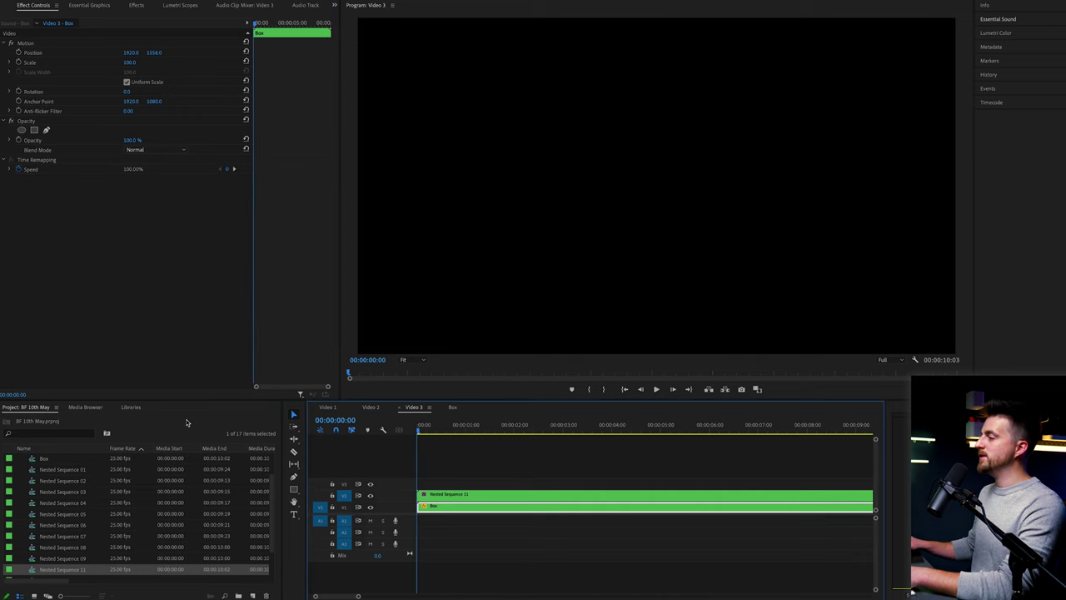
pyautogui.press('space')
pyautogui.press('Home')
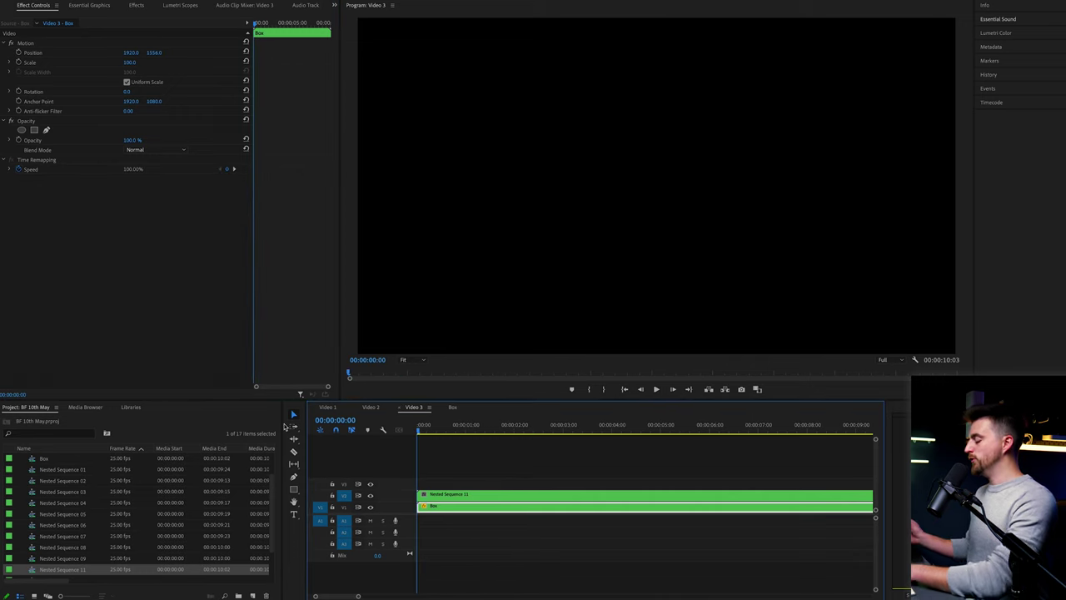
# Shift the Box clip on V1 a few frames after the nested yellow-orange clip and preview the staggered reveal
pyautogui.press('=')
pyautogui.press('=')
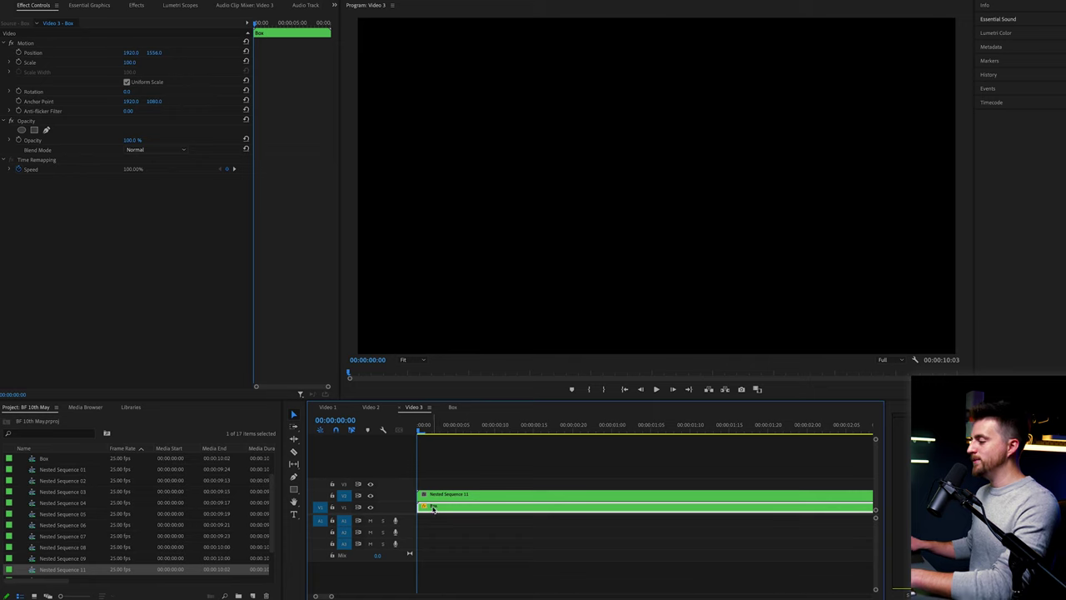
pyautogui.moveTo(433, 510); pyautogui.dragTo(455, 508)
pyautogui.press('space')
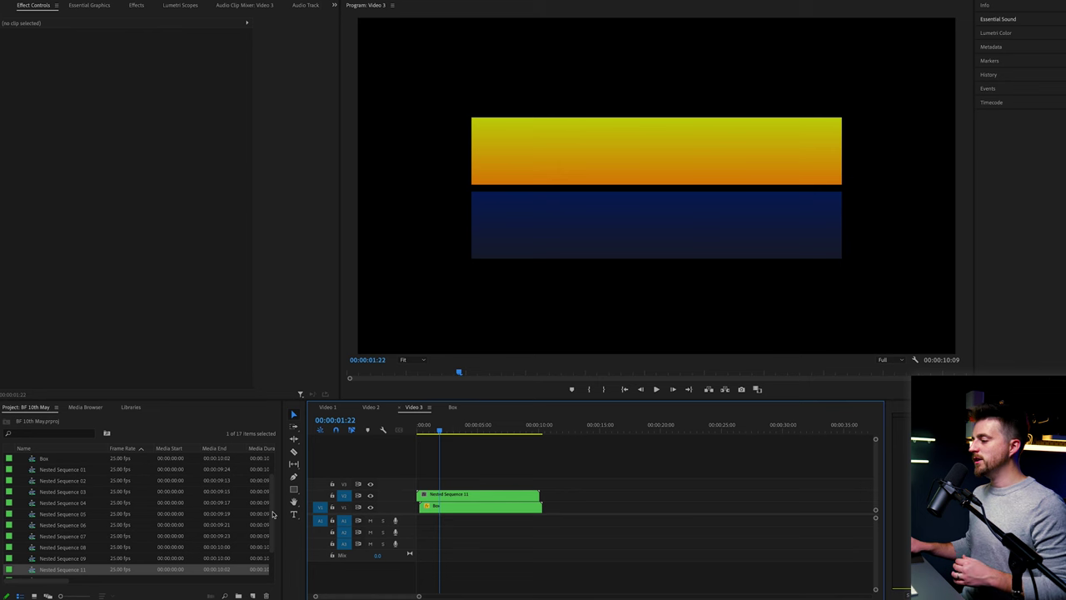
# Add a text title reading BROOKER over the yellow-orange bar with the Type tool
pyautogui.click(293, 516)
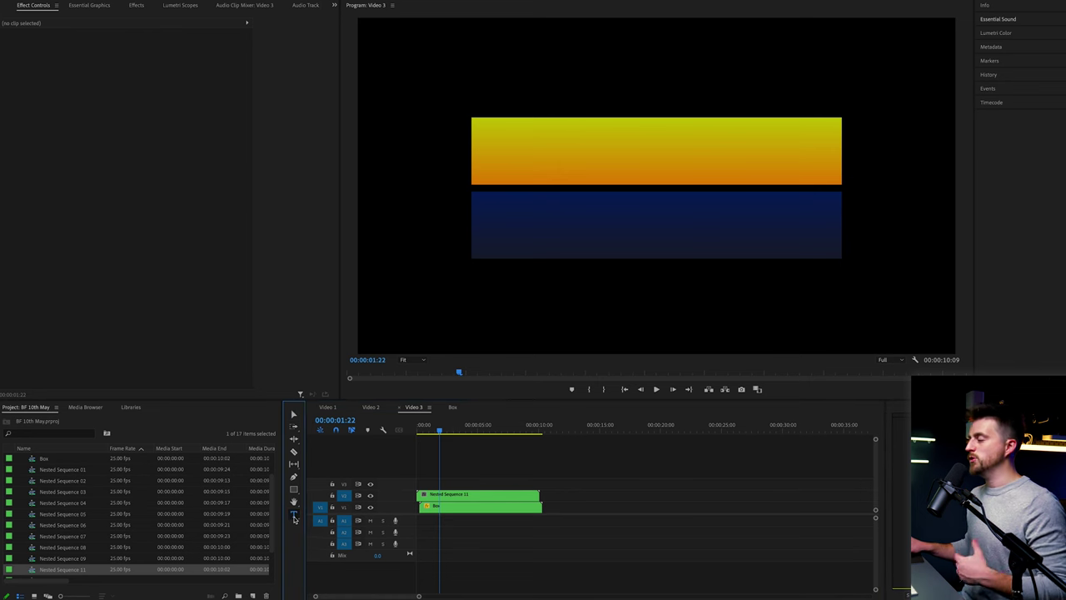
pyautogui.click(512, 153)
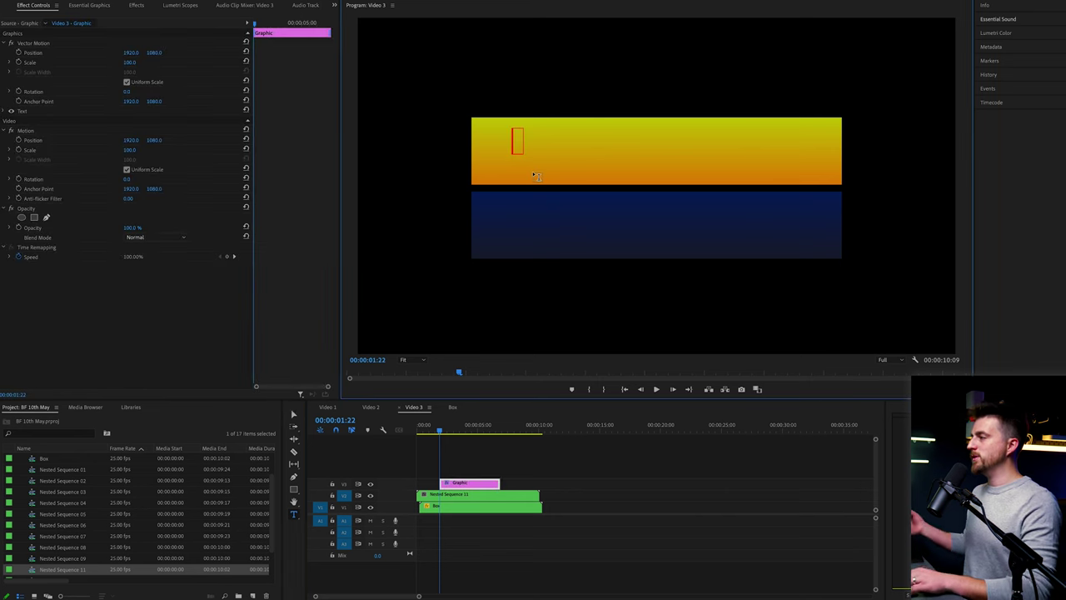
pyautogui.write('BERO')
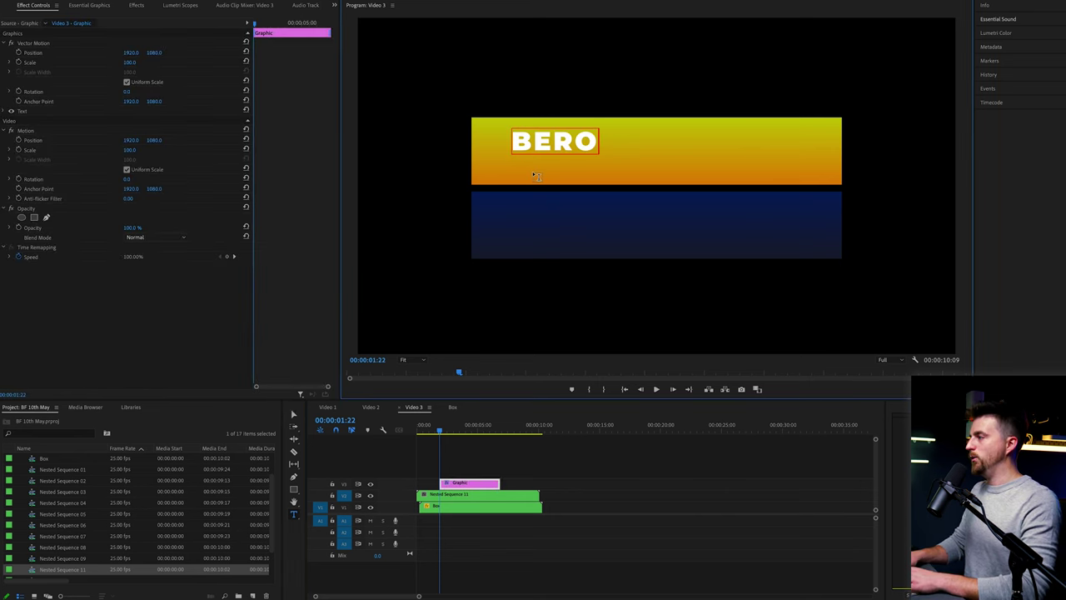
pyautogui.press('BackSpace')
pyautogui.press('BackSpace')
pyautogui.press('BackSpace')
pyautogui.write('ROOKWE')
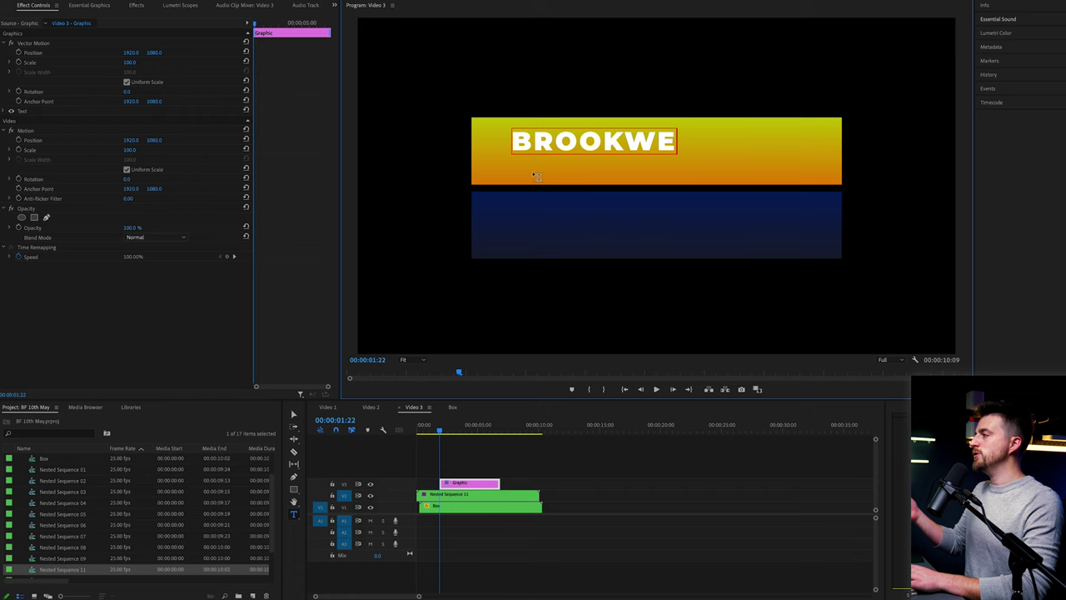
pyautogui.press('BackSpace')
pyautogui.press('BackSpace')
pyautogui.write('ER')
# Enlarge the BROOKER title to nearly fill the bar's width and centre-align its text
pyautogui.click(44, 8)
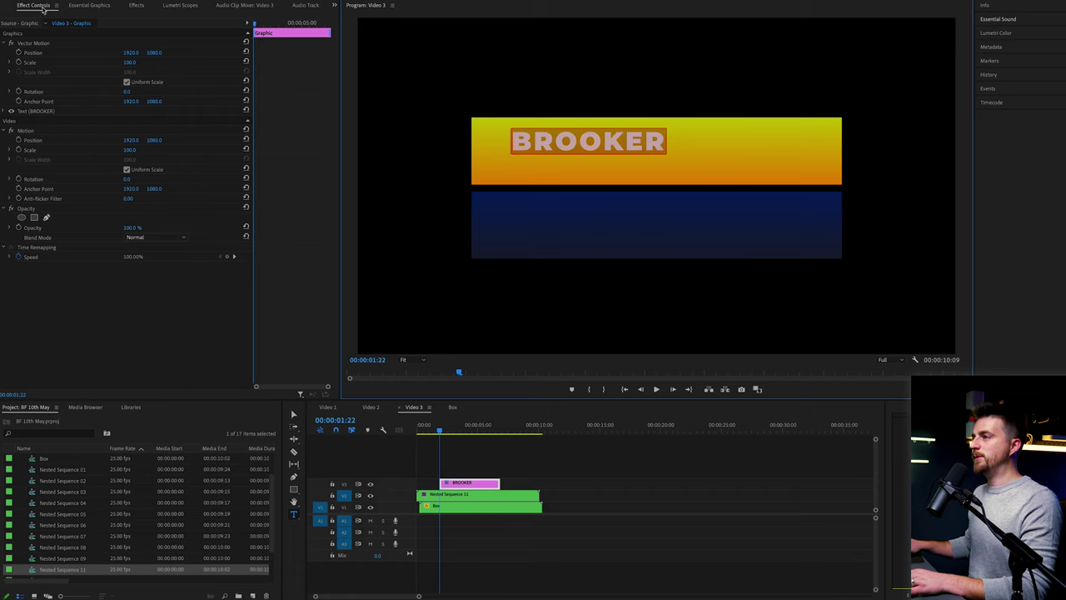
pyautogui.click(10, 110)
pyautogui.moveTo(172, 159); pyautogui.dragTo(222, 155)
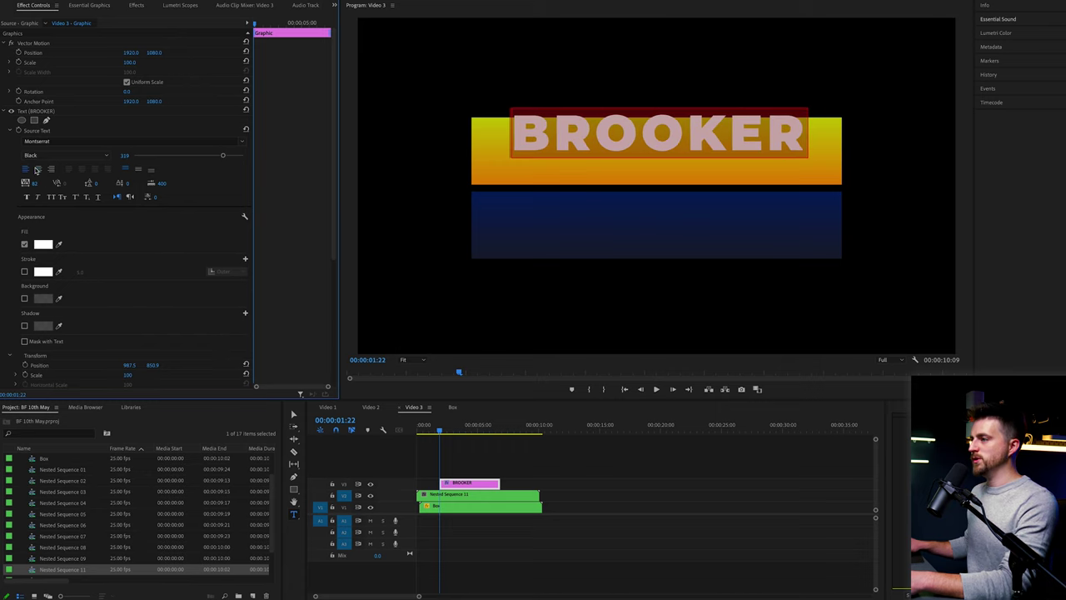
pyautogui.click(37, 170)
# Reset the title text's Transform position and set the clip's Motion vertical position to 963
pyautogui.scroll(-5, 264, 285)
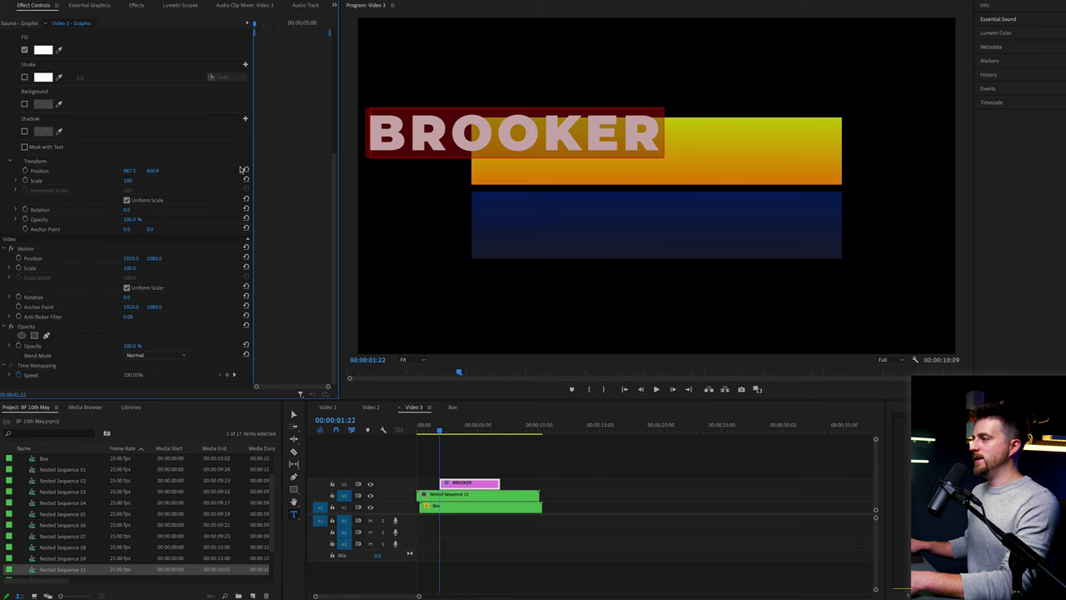
pyautogui.click(246, 170)
pyautogui.moveTo(156, 259); pyautogui.dragTo(8, 240)
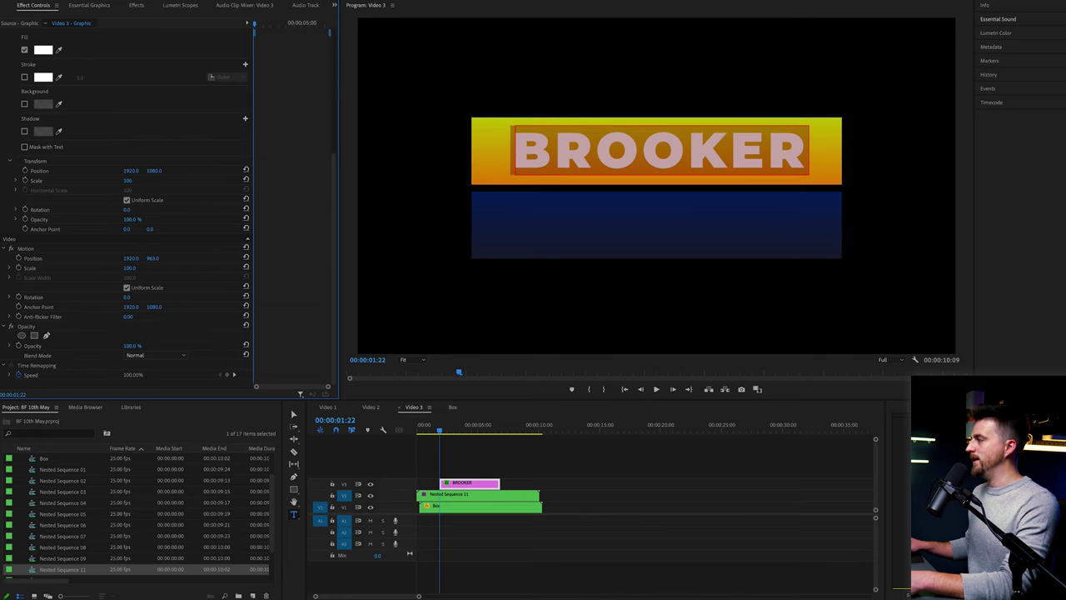
# Extend the BROOKER title clip on V3 over the full sequence length and duplicate it onto V4
pyautogui.moveTo(440, 483); pyautogui.dragTo(418, 483)
pyautogui.moveTo(500, 483)
pyautogui.mouseDown()
pyautogui.moveTo(539, 484)
pyautogui.moveTo(497, 483)
pyautogui.moveTo(485, 471)
pyautogui.mouseUp()
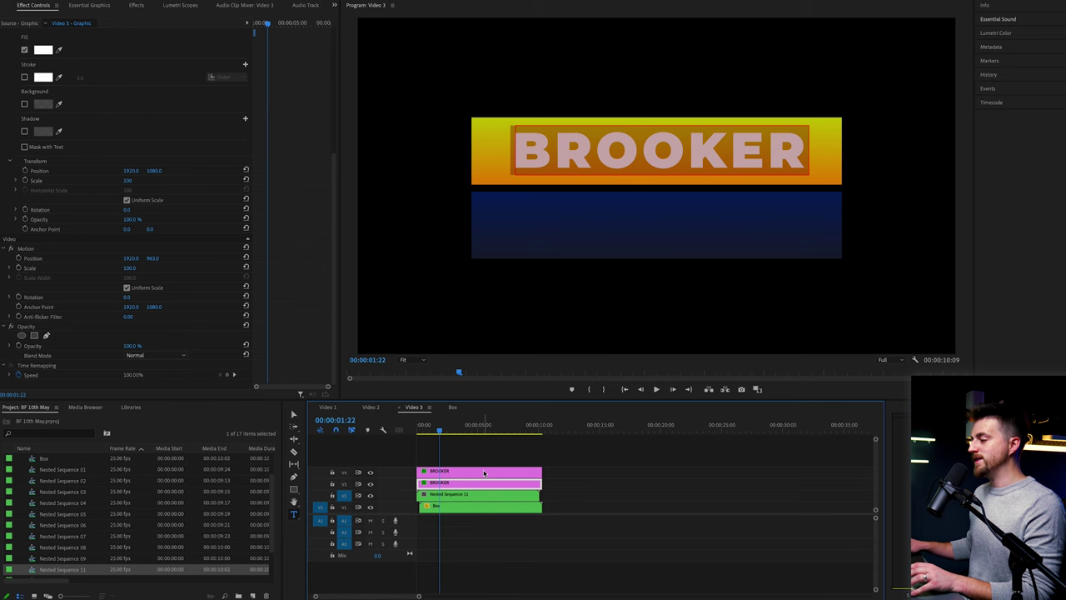
# Change the V4 title text to FILMS and set its Motion vertical position to 1435 so it sits over the blue bar
pyautogui.click(485, 473)
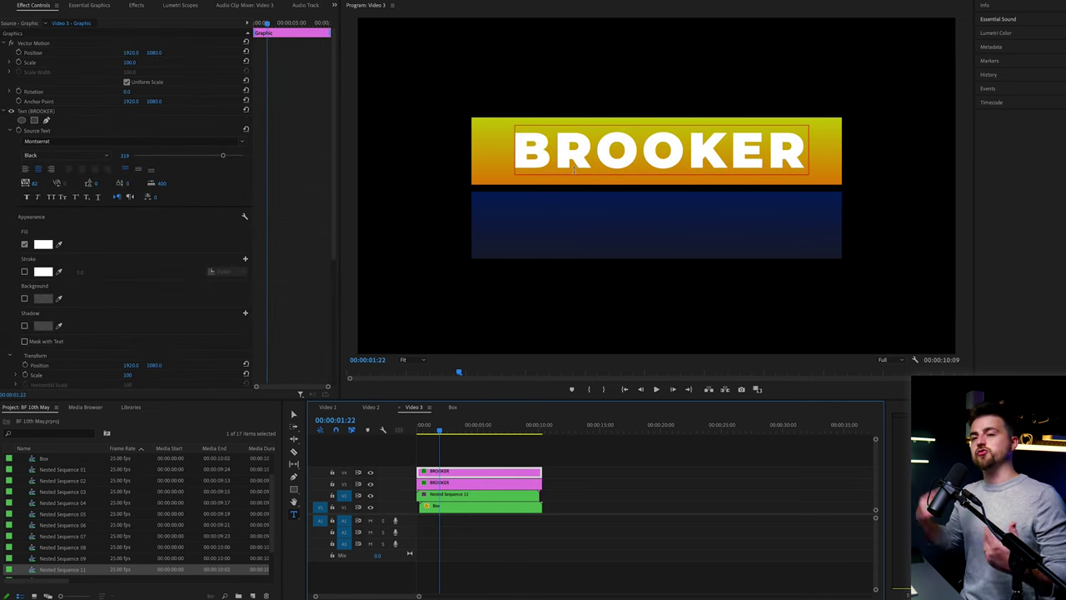
pyautogui.doubleClick(573, 168)
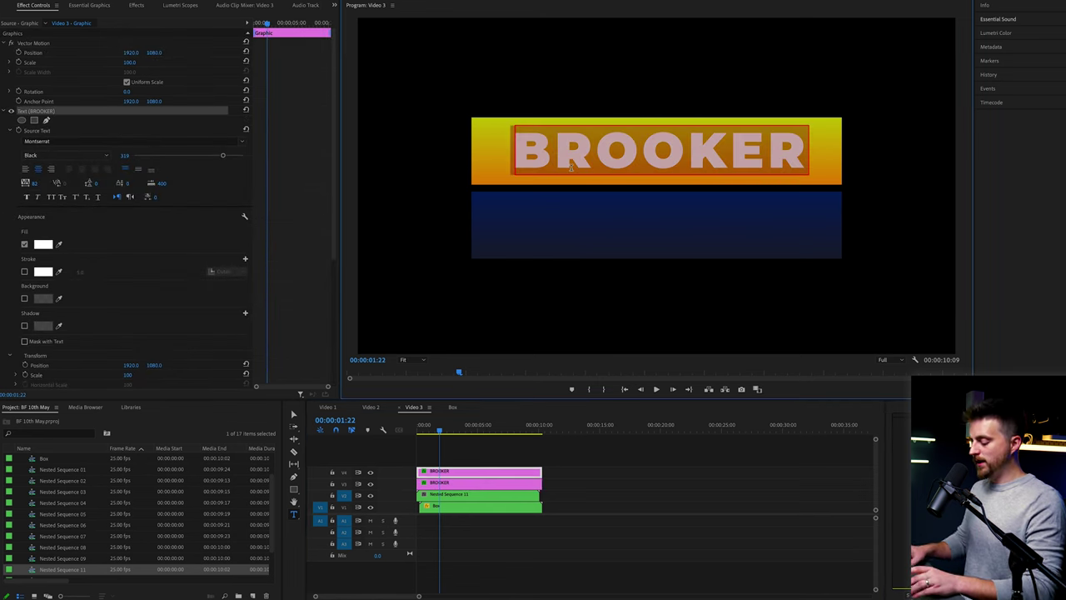
pyautogui.write('DES')
pyautogui.press('BackSpace')
pyautogui.press('BackSpace')
pyautogui.press('BackSpace')
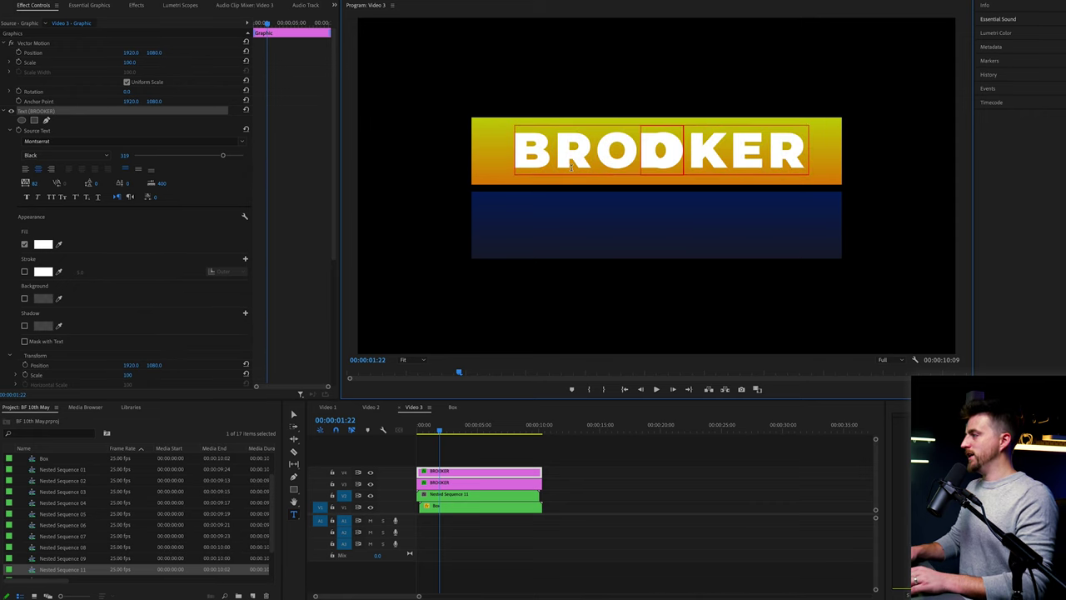
pyautogui.write('FILMSR')
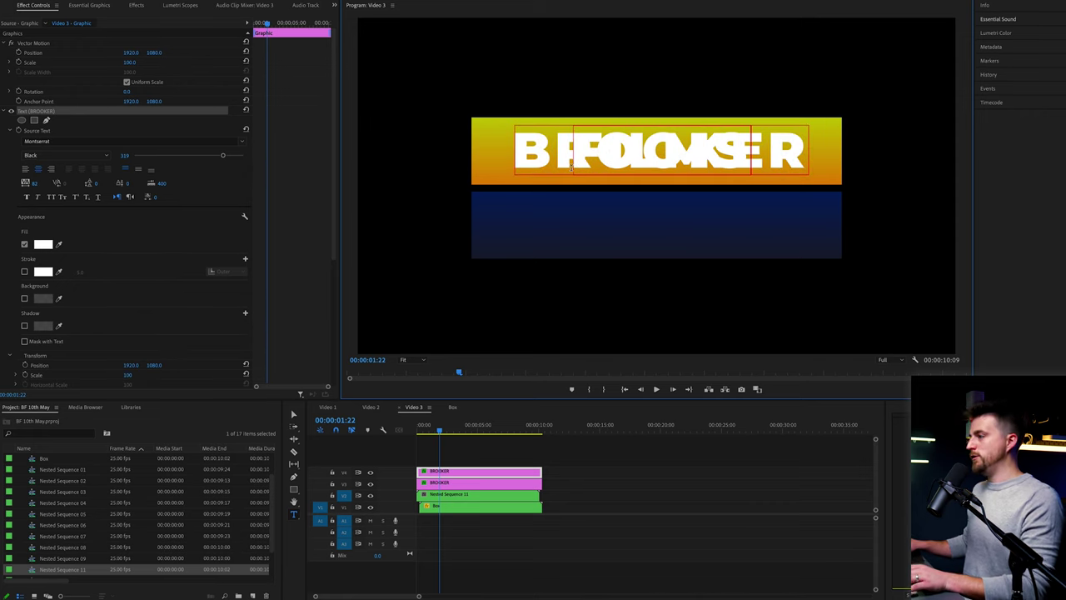
pyautogui.click(570, 502)
pyautogui.press('Escape')
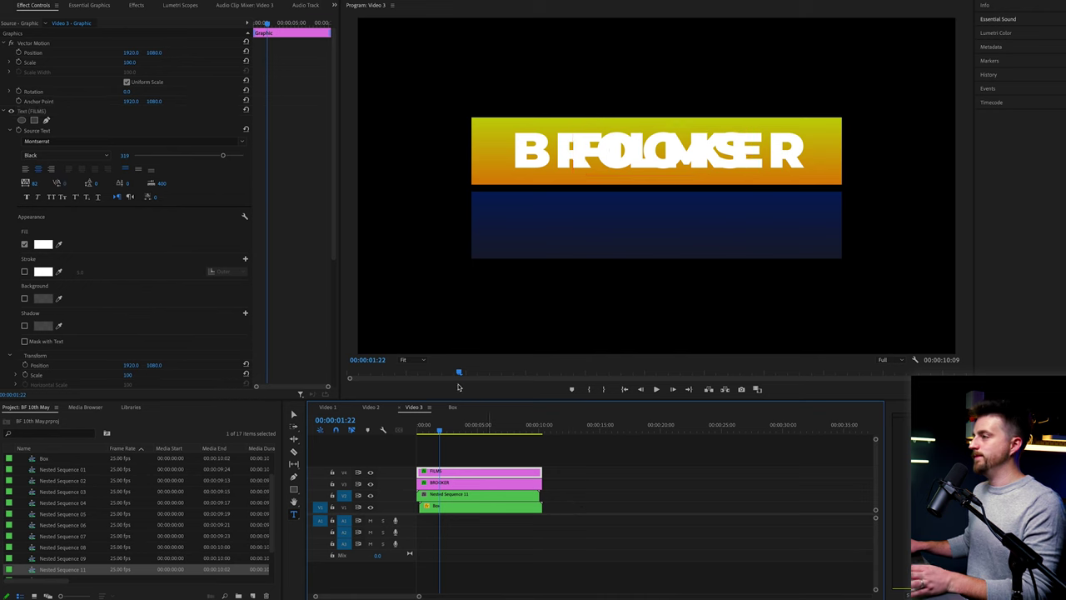
pyautogui.scroll(-5, 295, 209)
pyautogui.moveTo(150, 259); pyautogui.dragTo(447, 259)
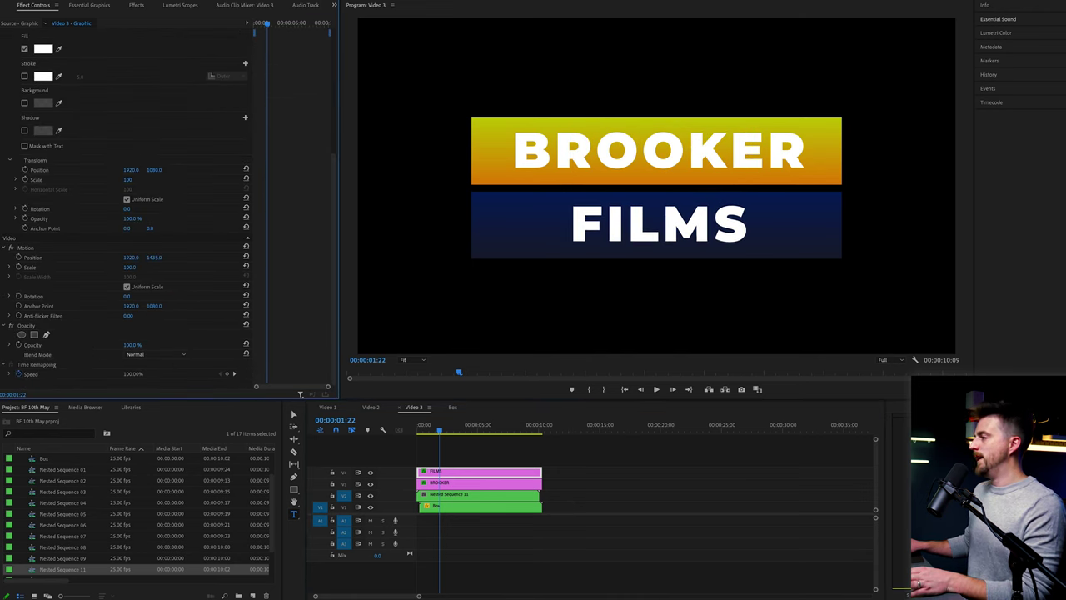
# Turn off Uniform Scale on both bar clips and set Scale Width to 58 for Box and 88 for Nested Sequence 11
pyautogui.click(466, 506)
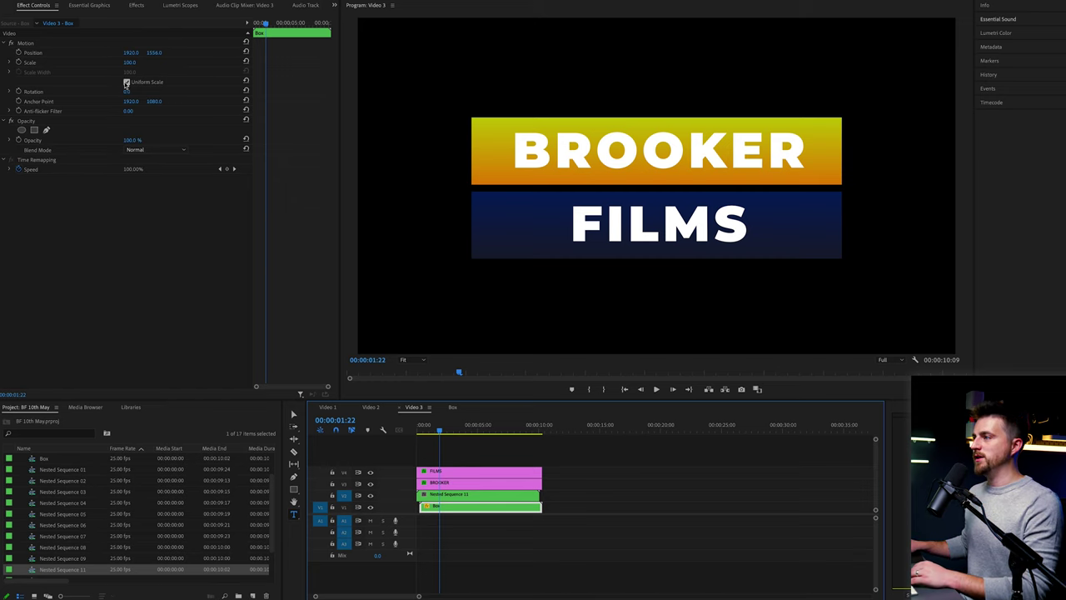
pyautogui.click(125, 82)
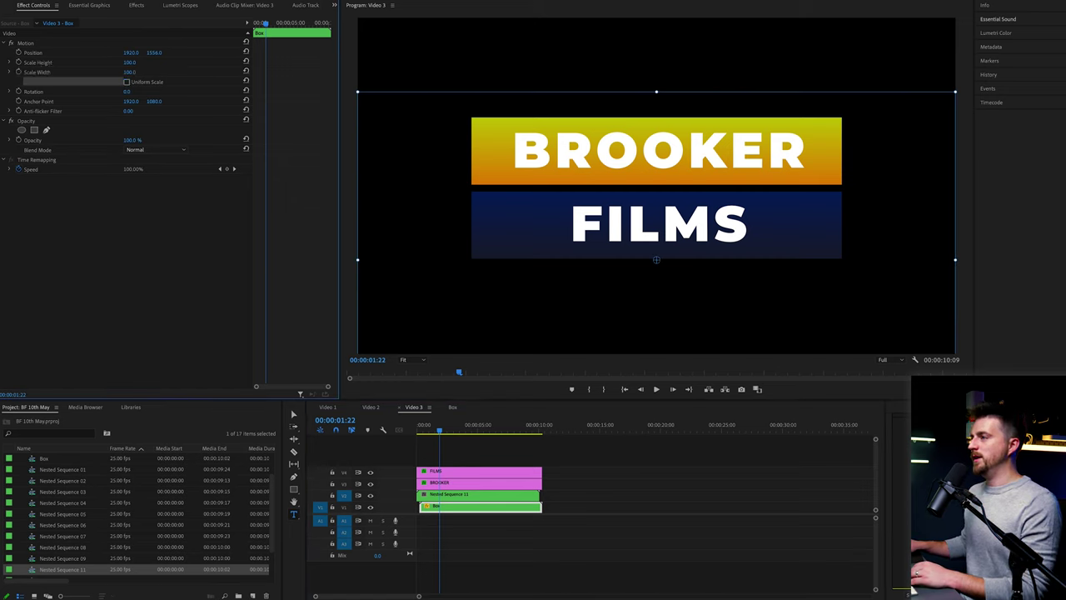
pyautogui.moveTo(129, 72); pyautogui.dragTo(106, 71)
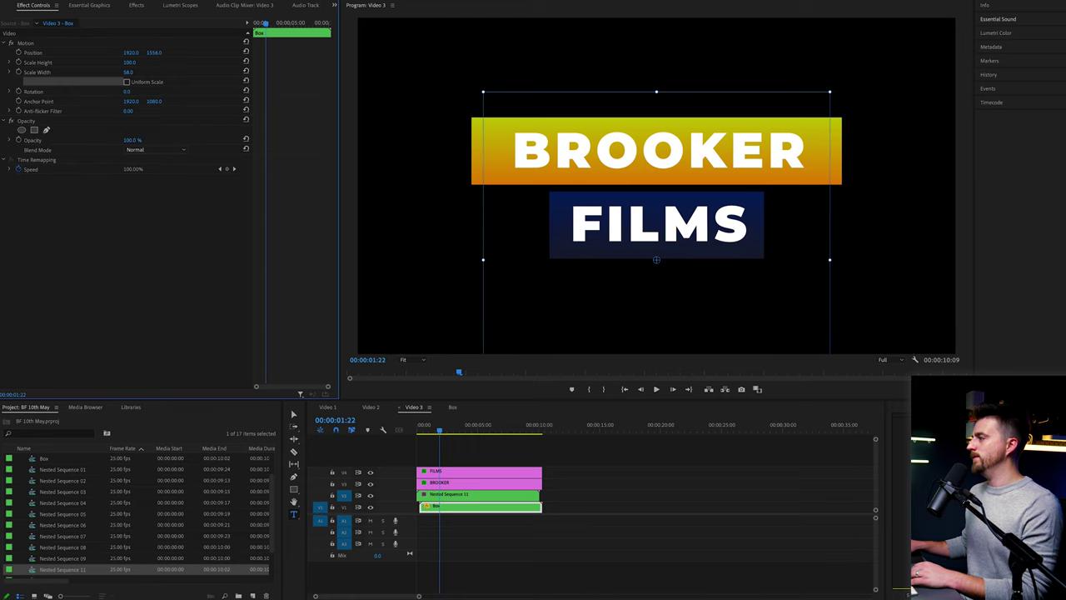
pyautogui.click(440, 497)
pyautogui.click(127, 82)
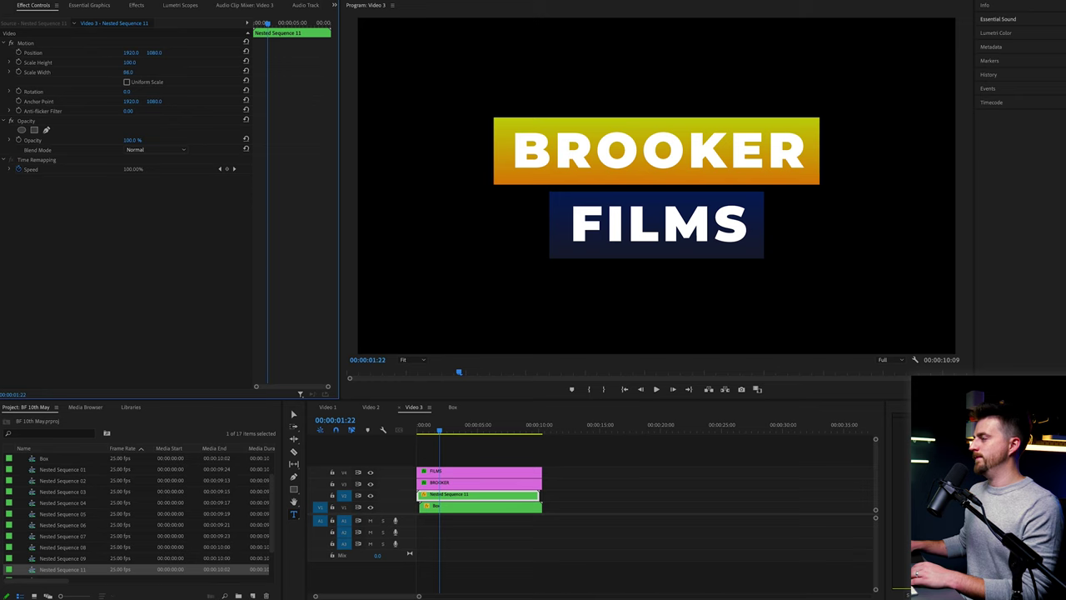
# Play back the opening bar reveal and stop at 00:00:00:13 to check the upper bar's extent behind the BROOKER title
pyautogui.moveTo(440, 426); pyautogui.dragTo(459, 435)
pyautogui.press('space')
pyautogui.press('space')
pyautogui.press('space')
pyautogui.press('space')
pyautogui.press('=')
pyautogui.press('=')
pyautogui.press('=')
pyautogui.press('Right')
pyautogui.press('Right')
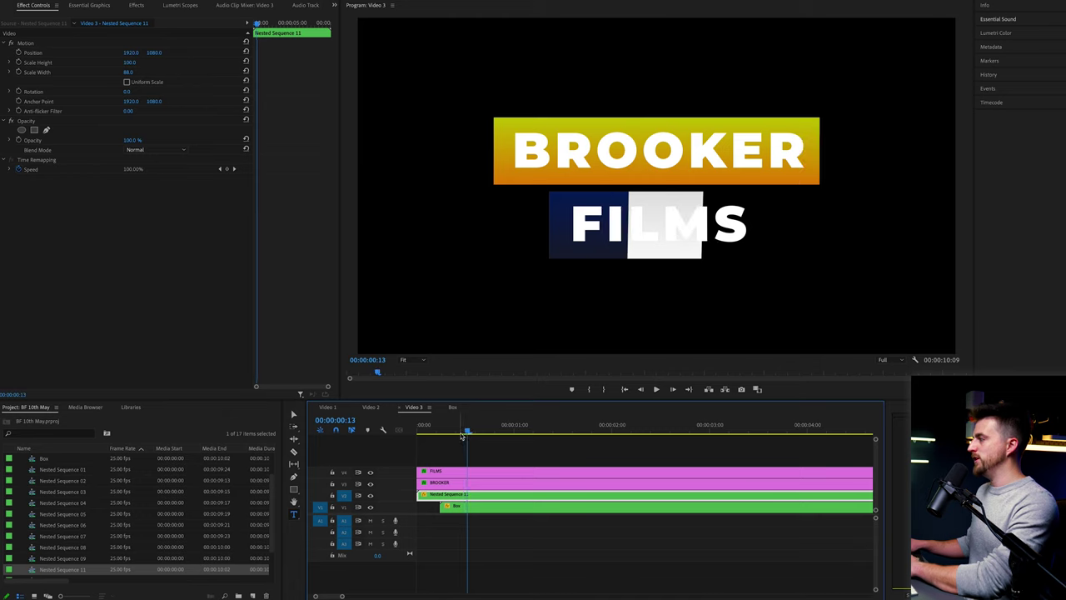
pyautogui.click(370, 496)
pyautogui.click(371, 495)
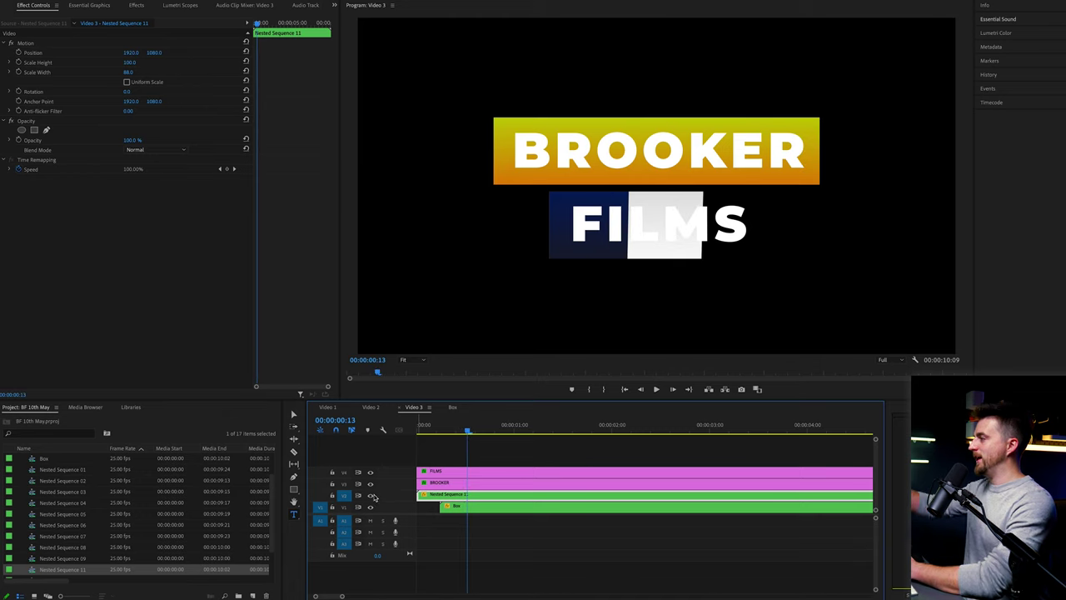
# Draw a four-point opacity mask around the upper bar on the BROOKER title clip and enable Mask Path keyframing at 00:00:00:13
pyautogui.click(471, 487)
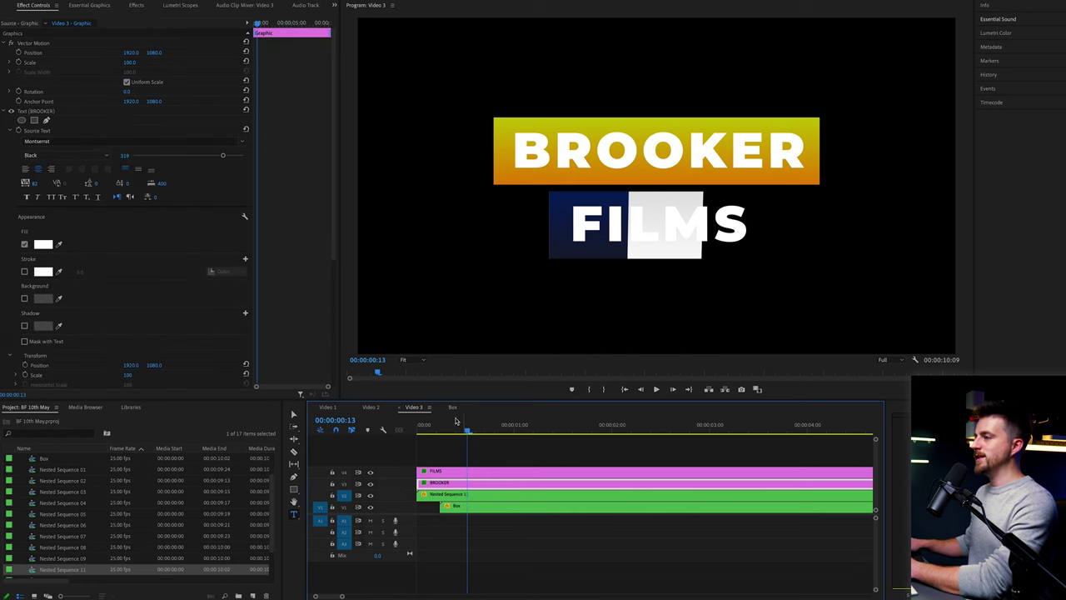
pyautogui.scroll(-5, 146, 214)
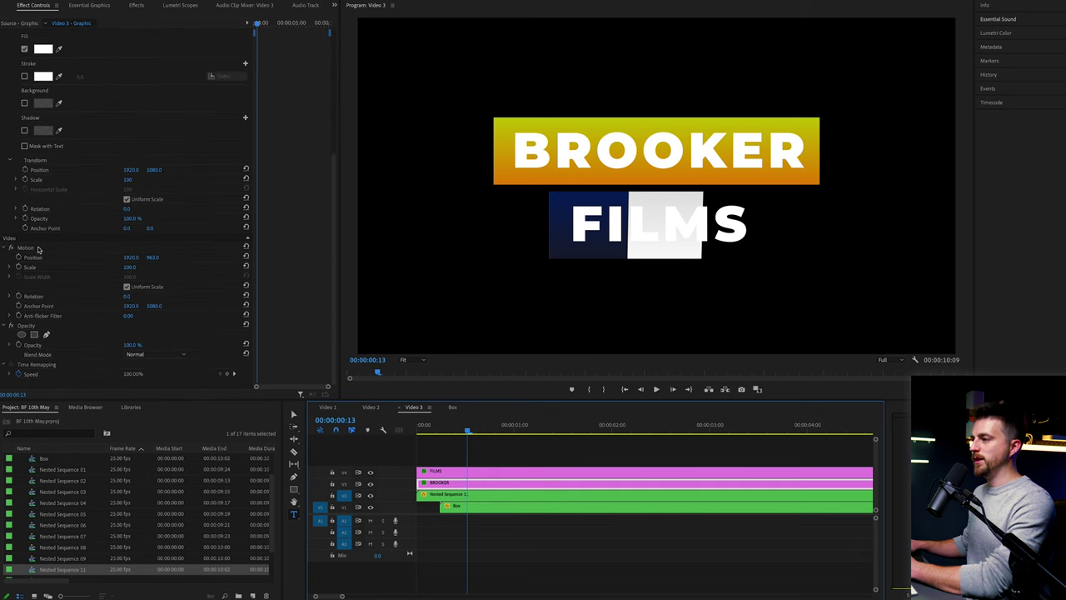
pyautogui.click(38, 248)
pyautogui.click(46, 335)
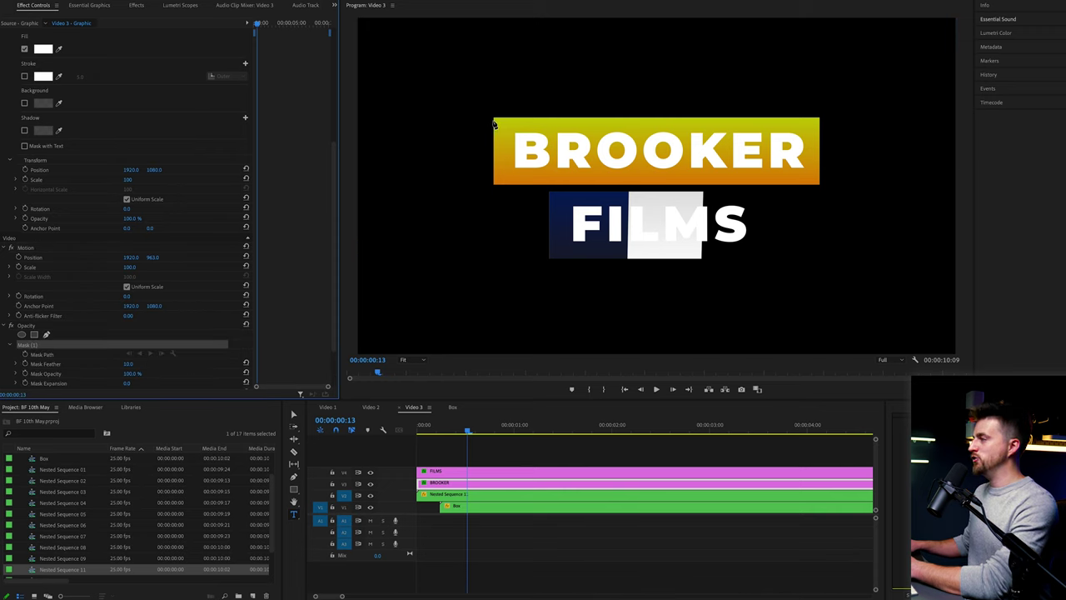
pyautogui.click(494, 121)
pyautogui.click(821, 122)
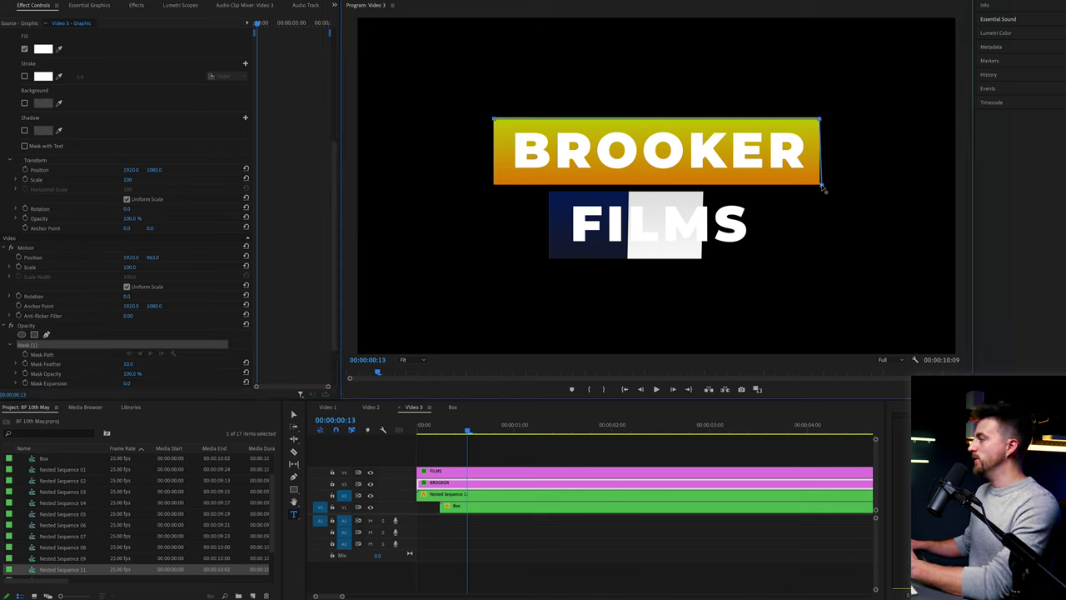
pyautogui.click(495, 185)
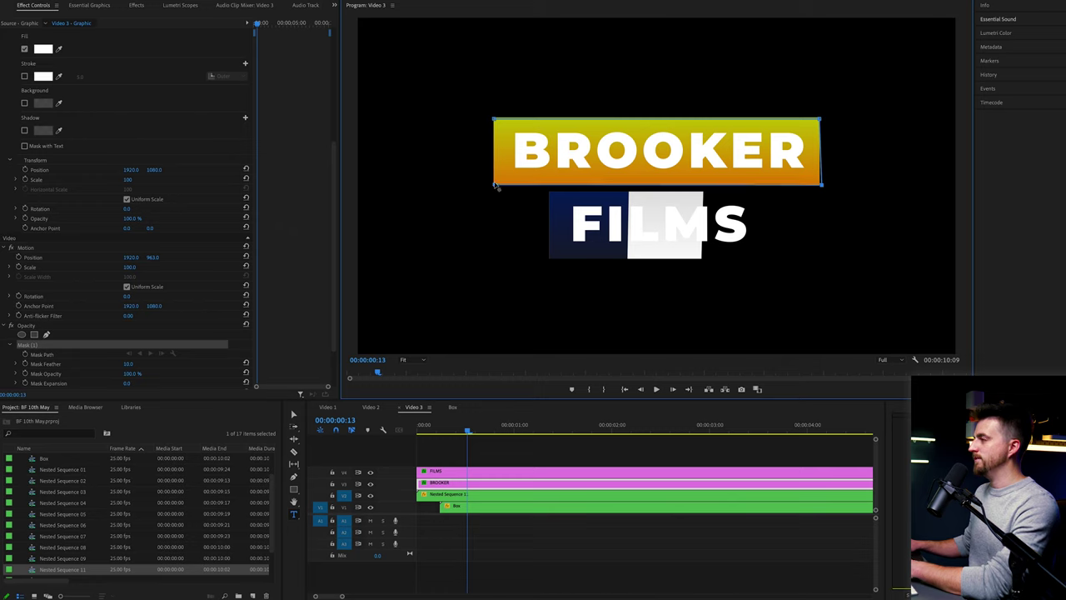
pyautogui.click(494, 121)
pyautogui.click(25, 354)
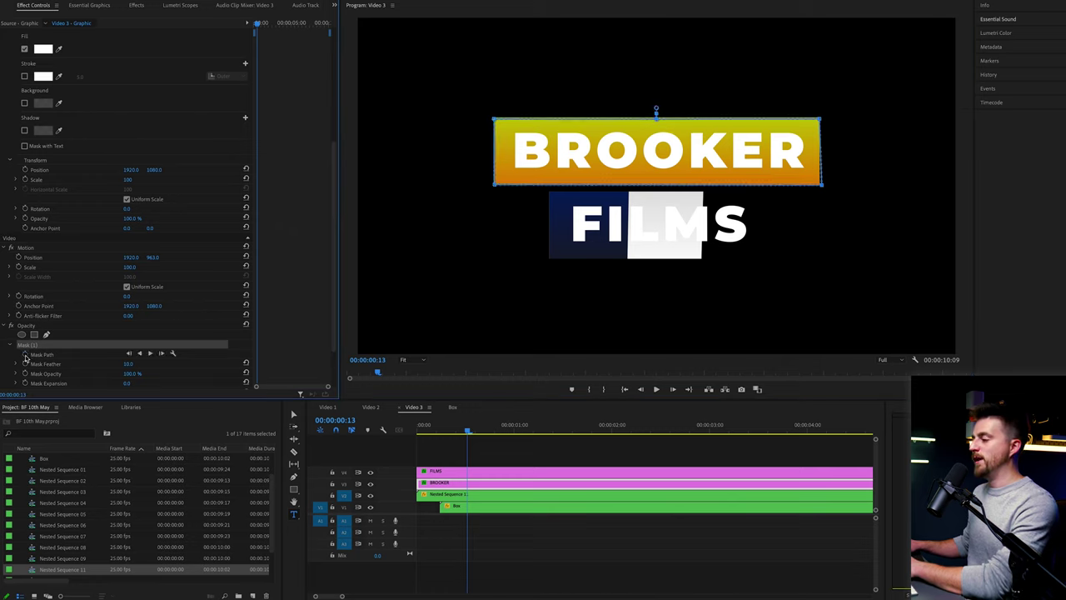
# At 00:00:00:01, collapse the BROOKER mask into a thin strip at the upper bar's left edge
pyautogui.moveTo(468, 435); pyautogui.dragTo(422, 431)
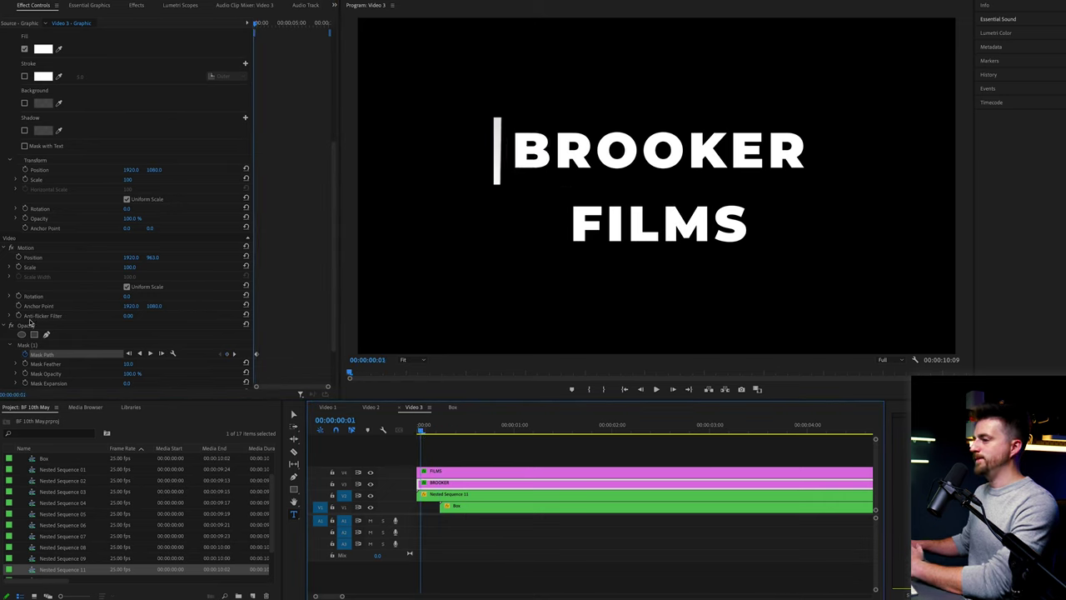
pyautogui.click(35, 346)
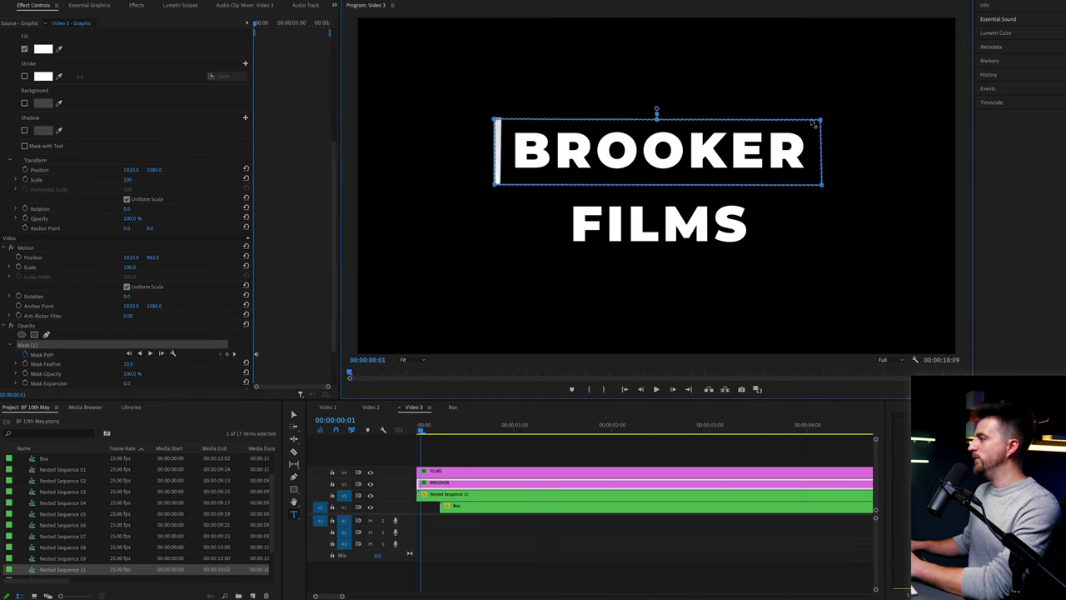
pyautogui.moveTo(821, 121); pyautogui.dragTo(499, 184)
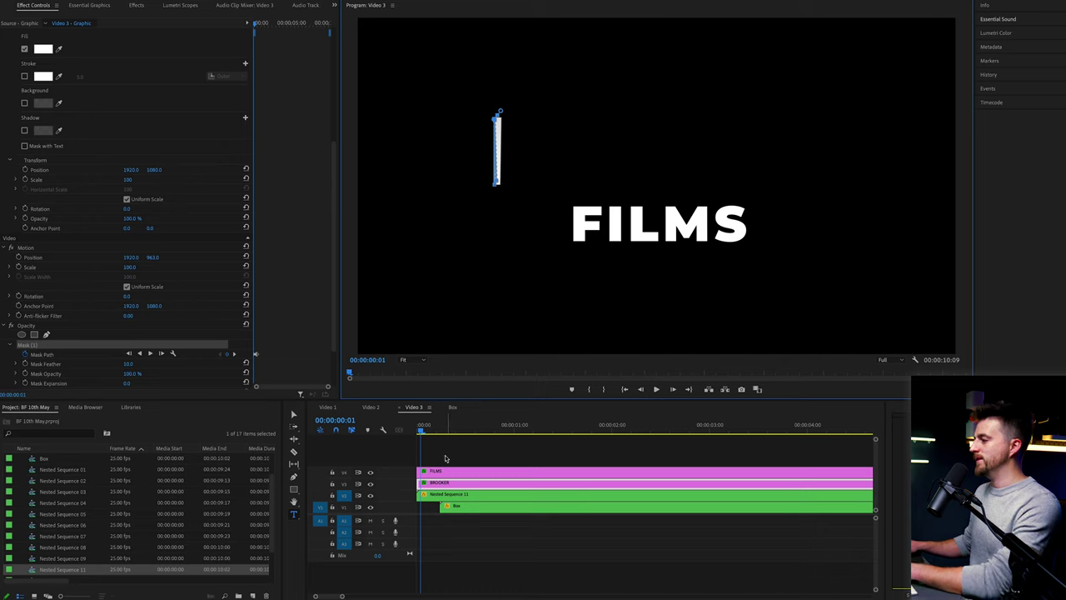
# At 00:00:00:03, widen the BROOKER mask's right corners to match the leading edge of the revealing upper bar
pyautogui.click(277, 324)
pyautogui.press('=')
pyautogui.press('=')
pyautogui.press('=')
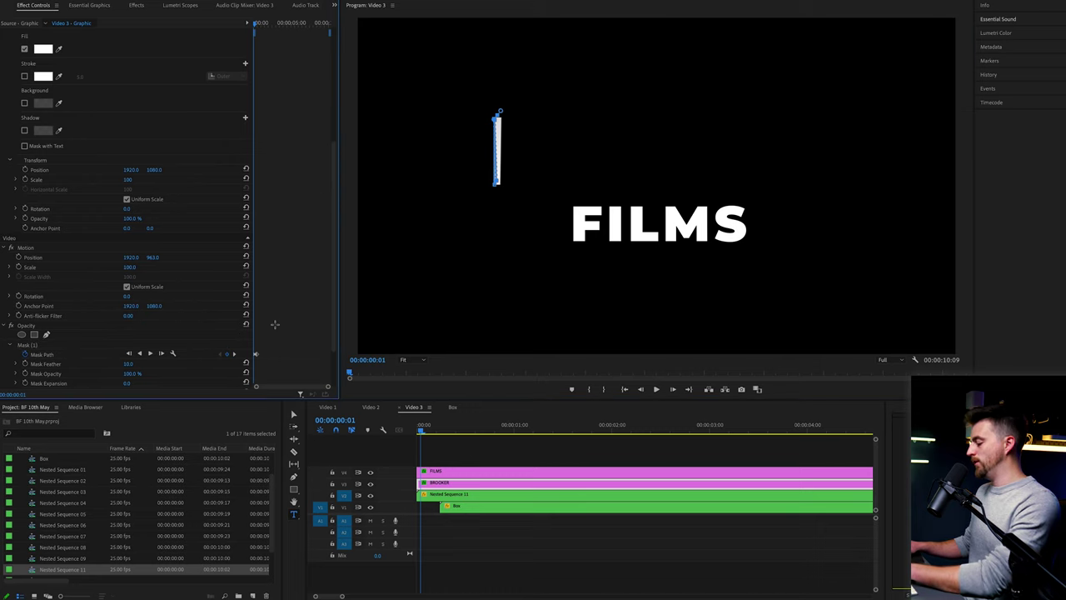
pyautogui.press('Right')
pyautogui.press('Right')
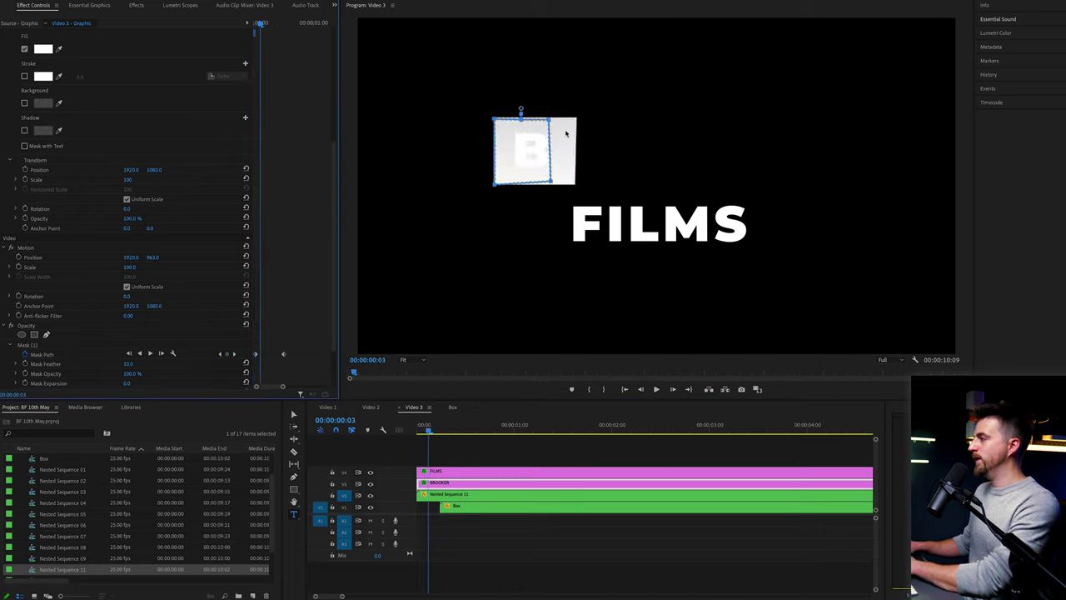
pyautogui.moveTo(550, 120); pyautogui.dragTo(581, 123)
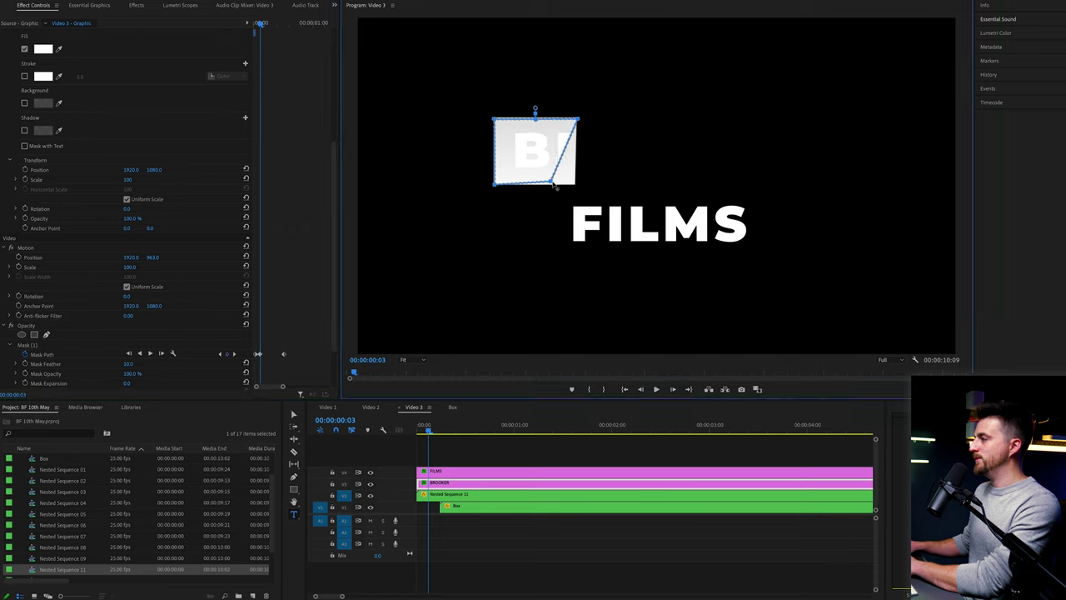
pyautogui.moveTo(555, 186); pyautogui.dragTo(580, 188)
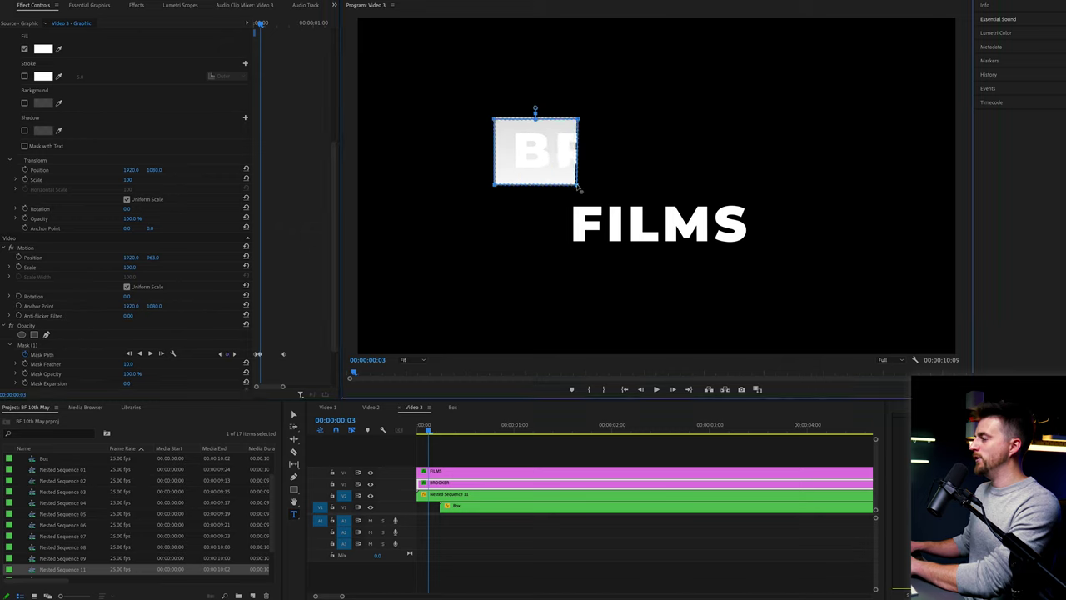
# At 00:00:00:06, move the BROOKER mask's right corners out to the upper bar's leading edge
pyautogui.press('Right')
pyautogui.press('Right')
pyautogui.press('Right')
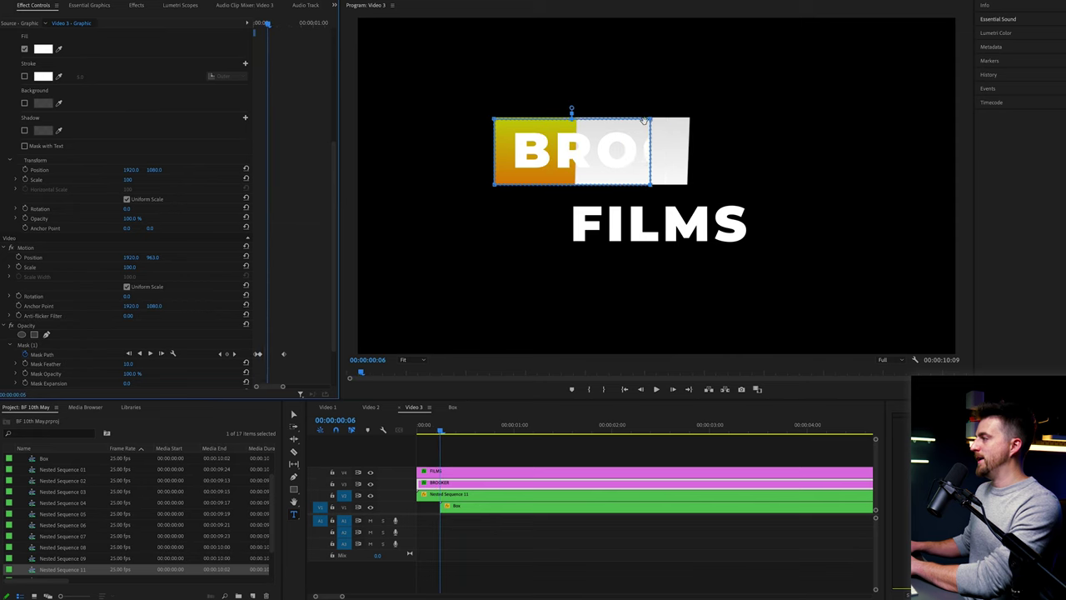
pyautogui.moveTo(644, 121); pyautogui.dragTo(690, 123)
pyautogui.moveTo(647, 183); pyautogui.dragTo(690, 188)
# At 00:00:00:09, extend the BROOKER mask's right corners to the upper bar's leading edge
pyautogui.press('Right')
pyautogui.press('Right')
pyautogui.press('Right')
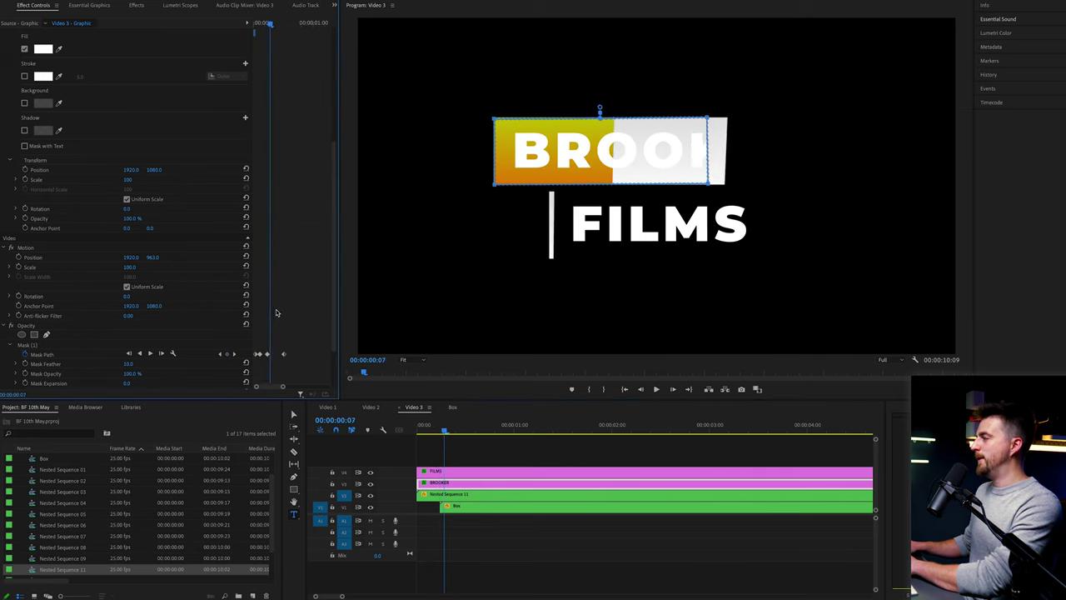
pyautogui.moveTo(747, 120); pyautogui.dragTo(804, 118)
pyautogui.moveTo(747, 187); pyautogui.dragTo(805, 188)
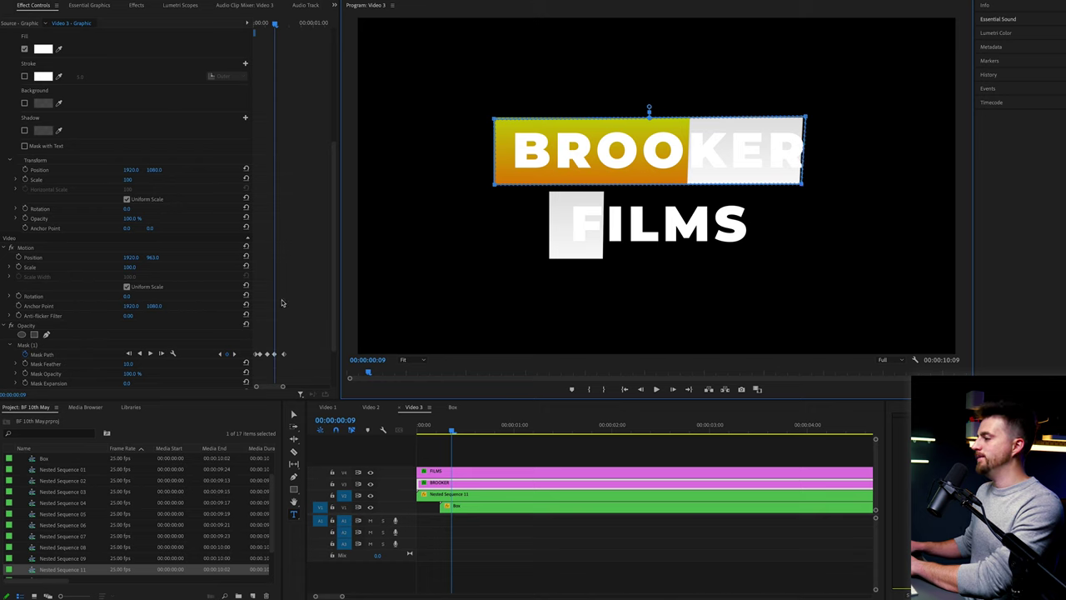
# Check the BROOKER mask at 00:00:00:12 and play back the title reveal from the start
pyautogui.press('Right')
pyautogui.press('Right')
pyautogui.press('Right')
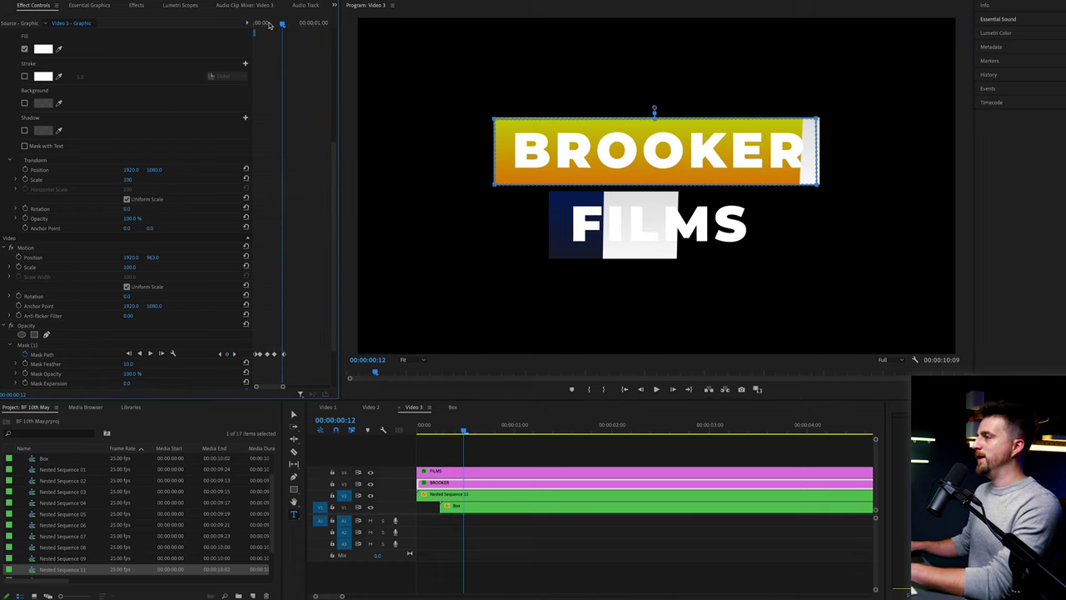
pyautogui.press('space')
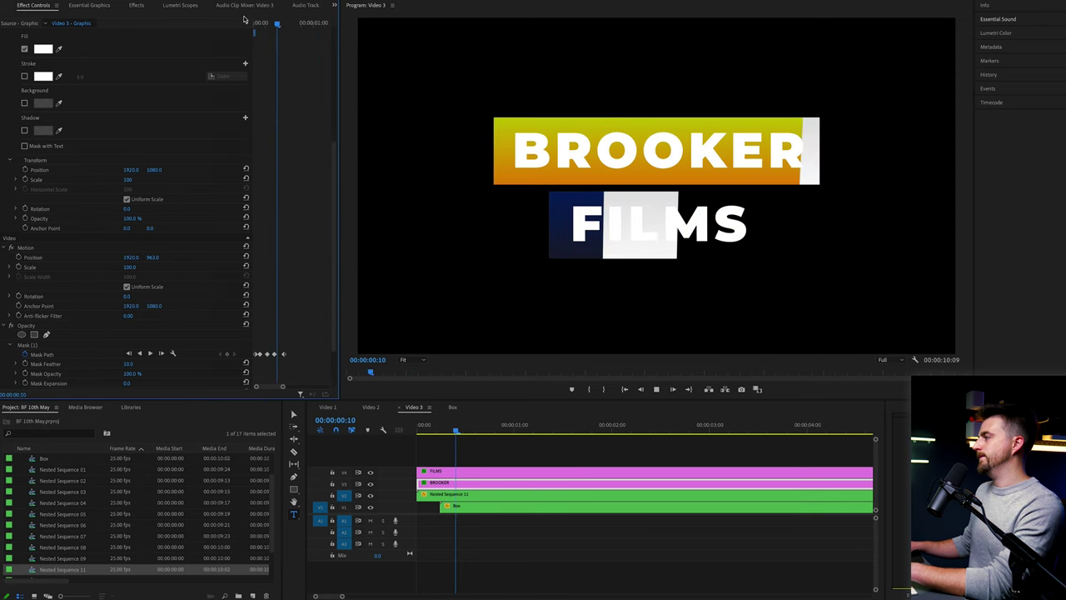
pyautogui.press('space')
# At 00:00:00:19, draw a four-cornered opacity mask around the FILMS text, matching the lower bar's outline
pyautogui.click(474, 471)
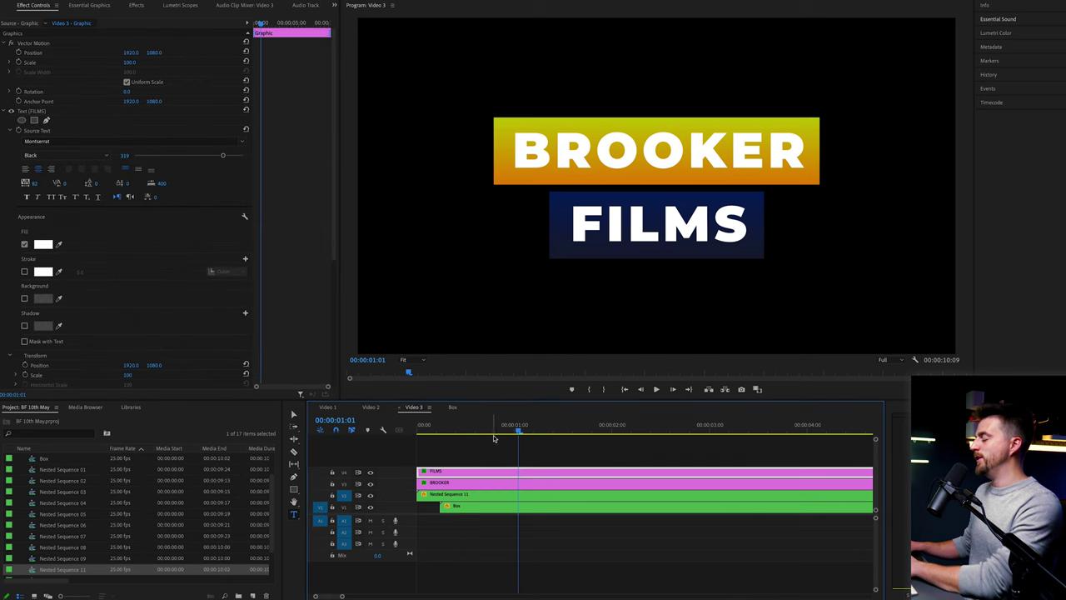
pyautogui.moveTo(495, 434)
pyautogui.mouseDown()
pyautogui.moveTo(471, 434)
pyautogui.moveTo(492, 434)
pyautogui.mouseUp()
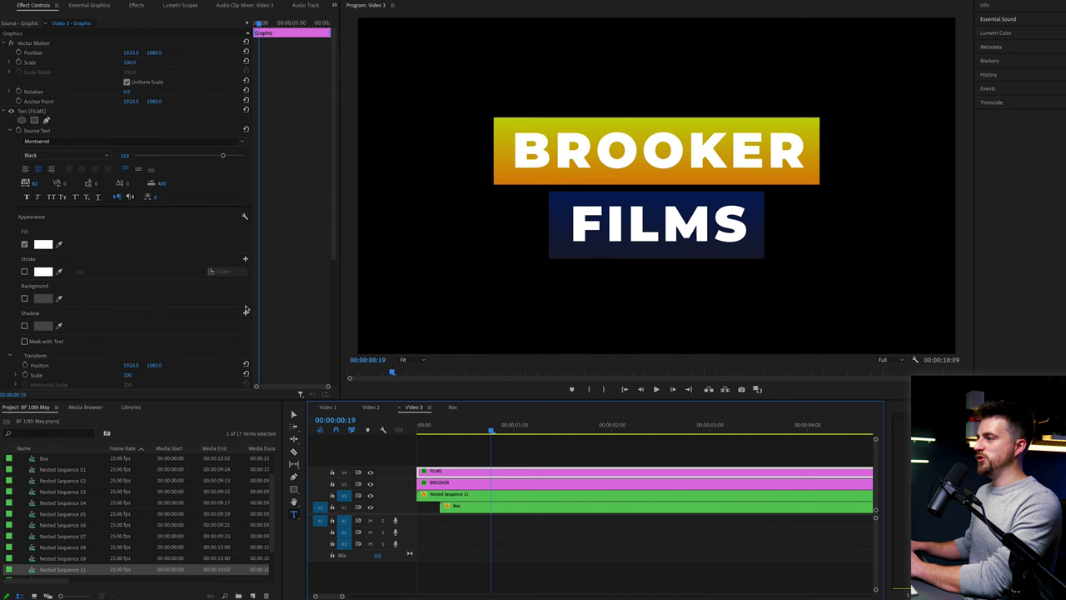
pyautogui.scroll(-5, 305, 252)
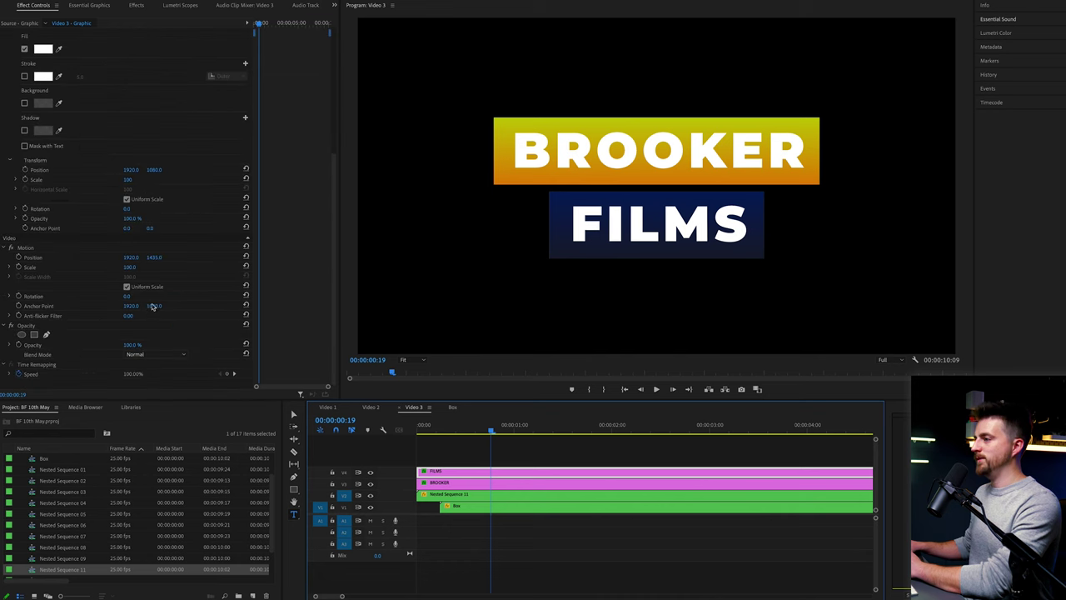
pyautogui.click(47, 335)
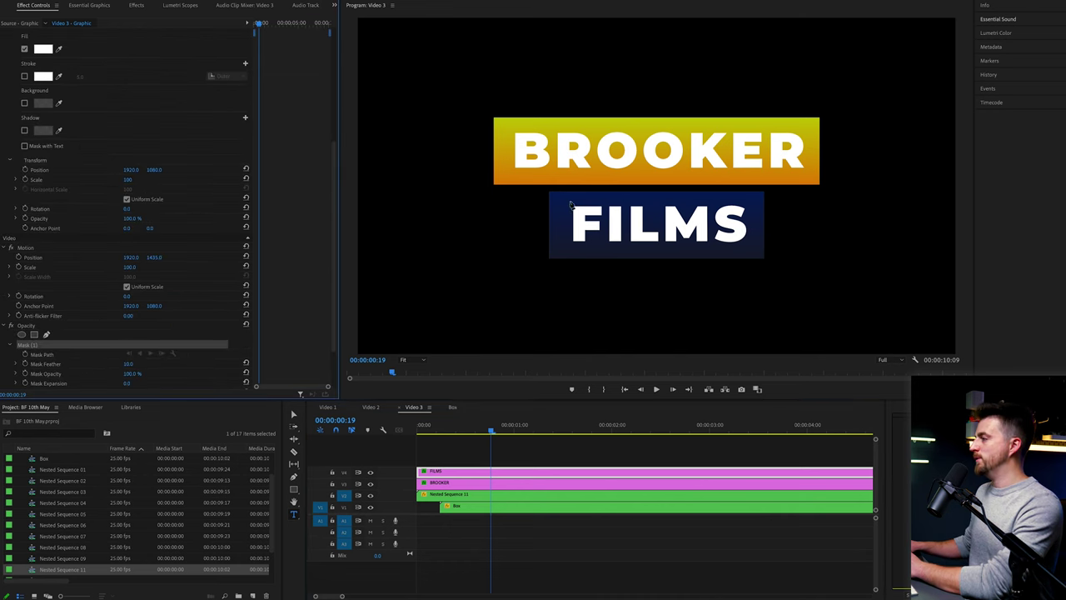
pyautogui.click(765, 256)
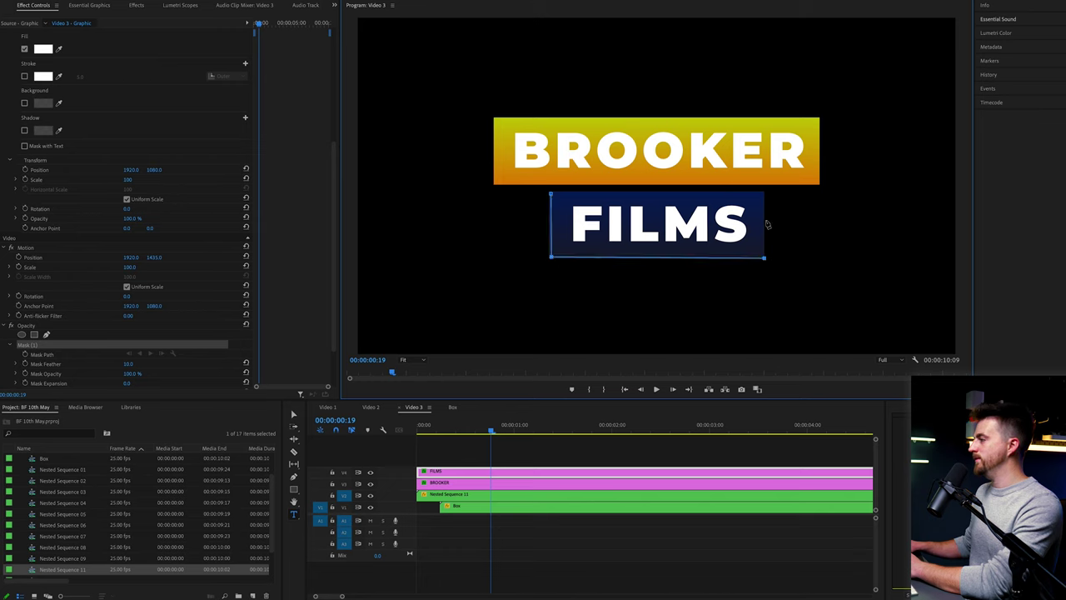
pyautogui.click(551, 193)
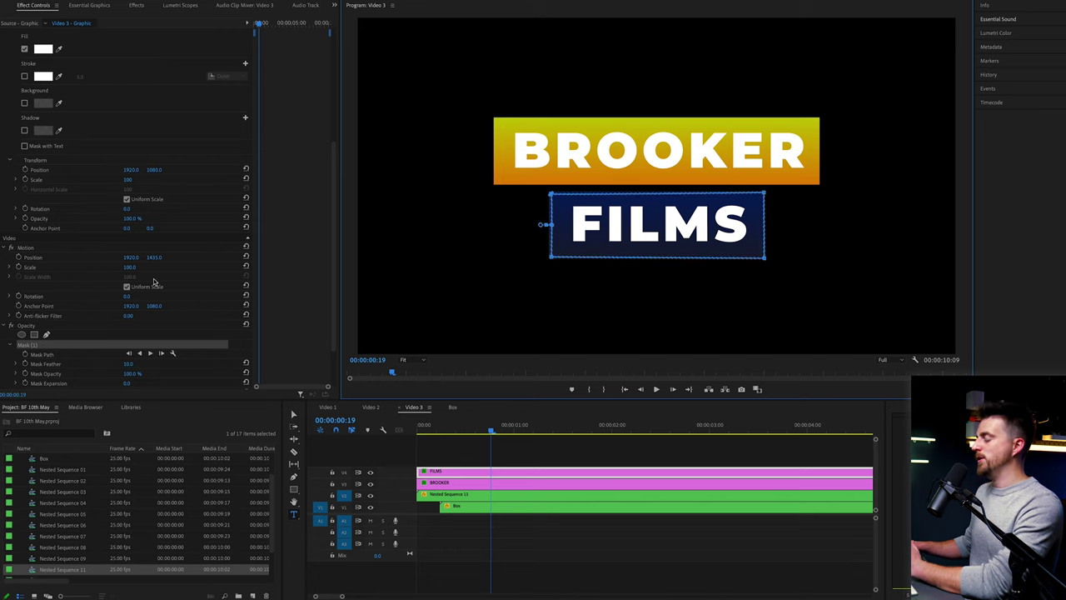
# Start keyframing the FILMS mask path, and at 00:00:00:07 collapse its right corners onto the lower bar's left edge
pyautogui.click(25, 354)
pyautogui.moveTo(490, 432); pyautogui.dragTo(447, 433)
pyautogui.click(29, 346)
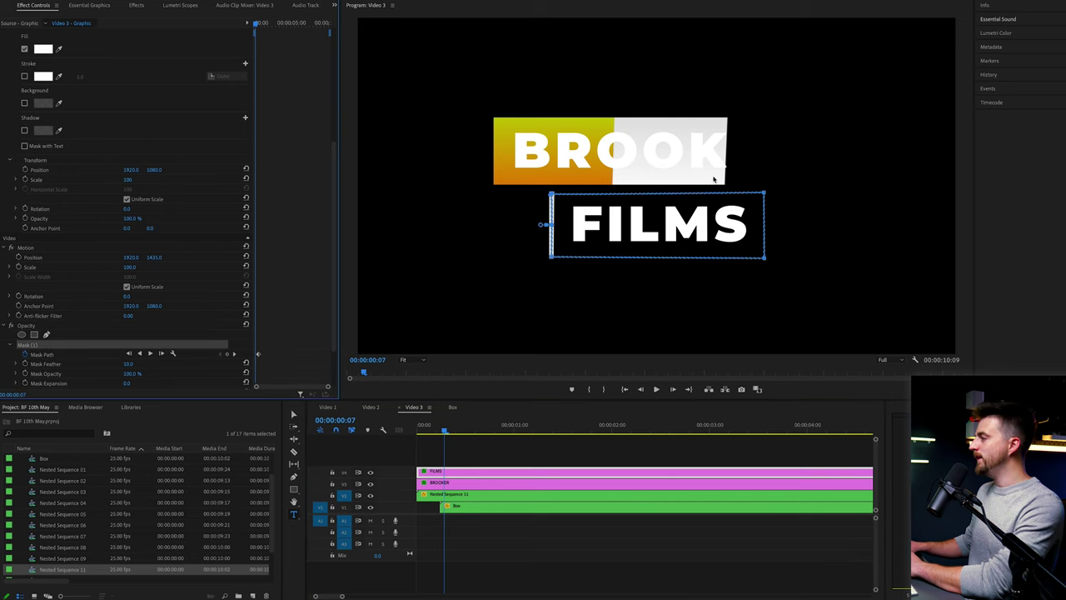
pyautogui.moveTo(766, 194); pyautogui.dragTo(549, 261)
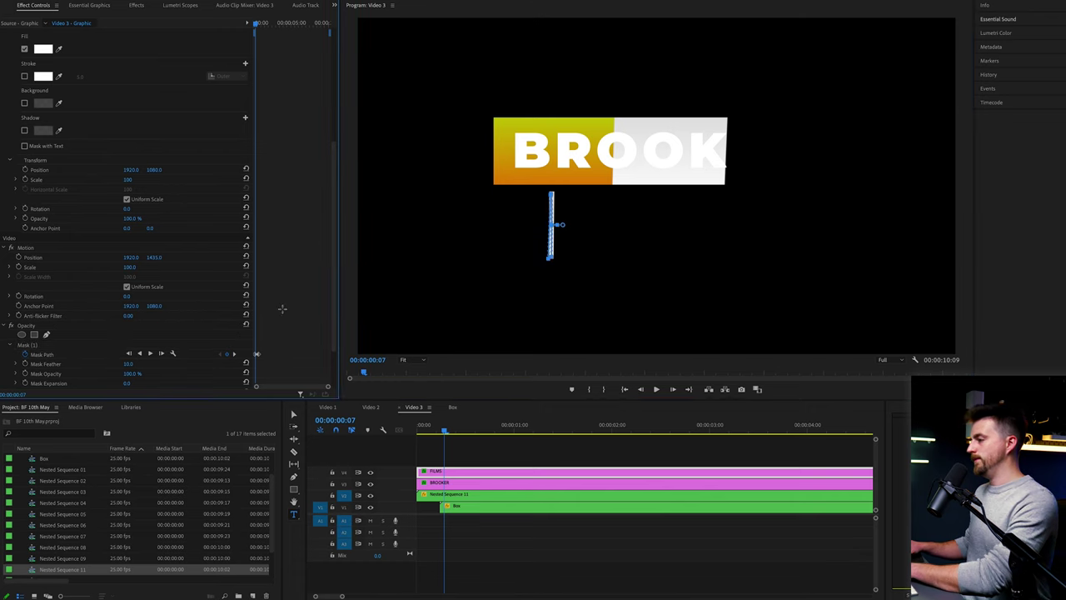
# At 00:00:00:10, extend the FILMS mask's right corners to the lower bar's leading edge
pyautogui.press('Right')
pyautogui.press('Right')
pyautogui.press('Right')
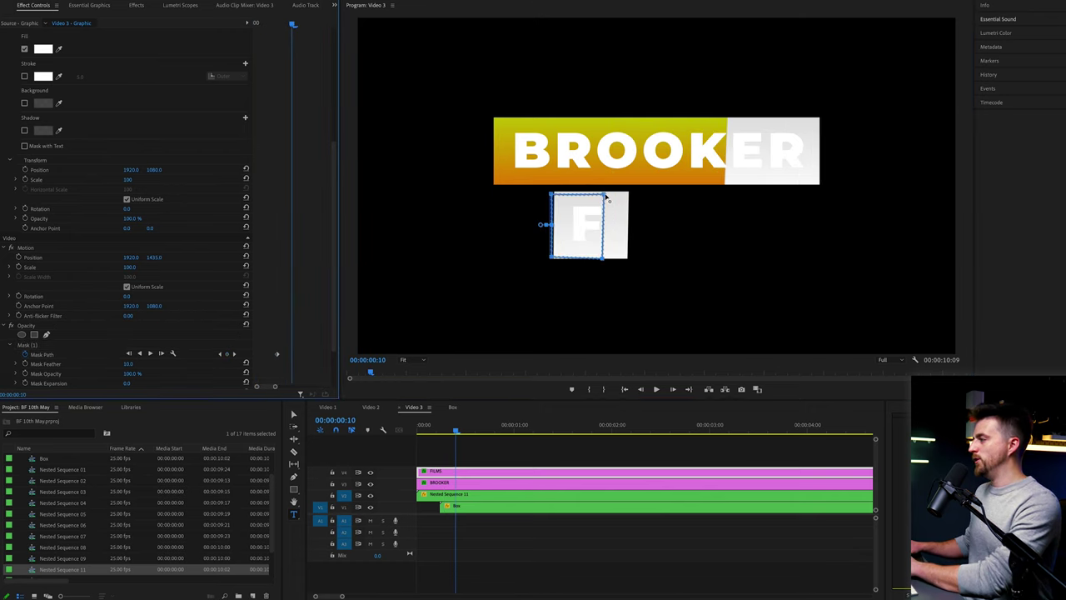
pyautogui.moveTo(604, 195); pyautogui.dragTo(631, 193)
pyautogui.moveTo(603, 258); pyautogui.dragTo(631, 257)
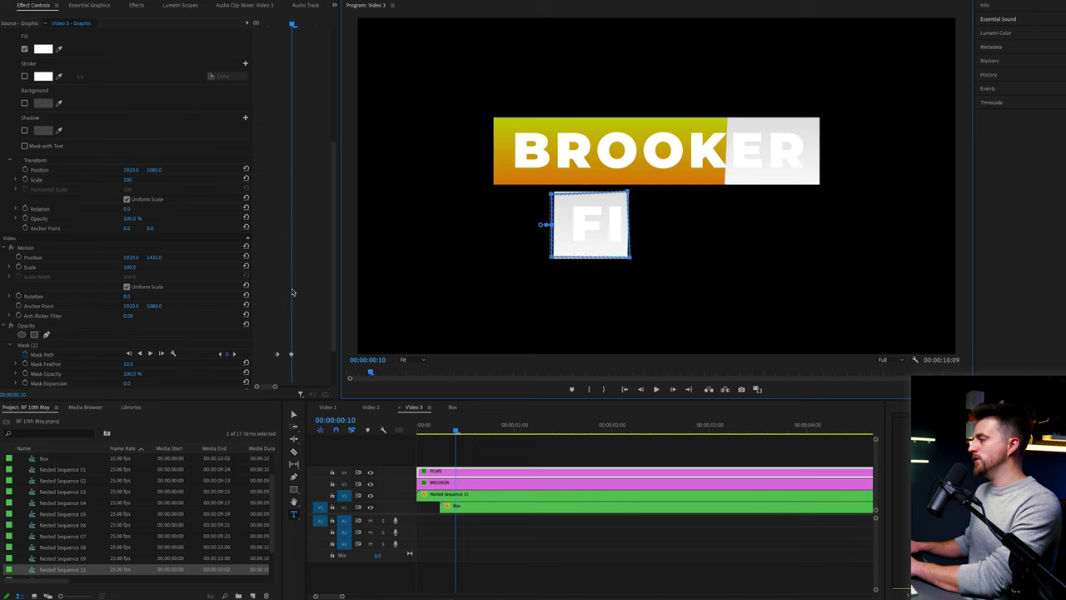
# Three frames further on, at 00:00:00:13, move the FILMS mask's right corners out to the lower bar's leading edge
pyautogui.press('Right')
pyautogui.press('Right')
pyautogui.press('Right')
pyautogui.moveTo(676, 193); pyautogui.dragTo(699, 193)
pyautogui.moveTo(676, 257); pyautogui.dragTo(699, 258)
pyautogui.moveTo(275, 387); pyautogui.dragTo(283, 386)
# At 00:00:00:16, widen the FILMS mask's right corners to the full extent of the lower bar
pyautogui.press('Right')
pyautogui.press('Right')
pyautogui.press('Right')
pyautogui.click(75, 353)
pyautogui.moveTo(732, 193); pyautogui.dragTo(763, 192)
pyautogui.moveTo(733, 258); pyautogui.dragTo(766, 258)
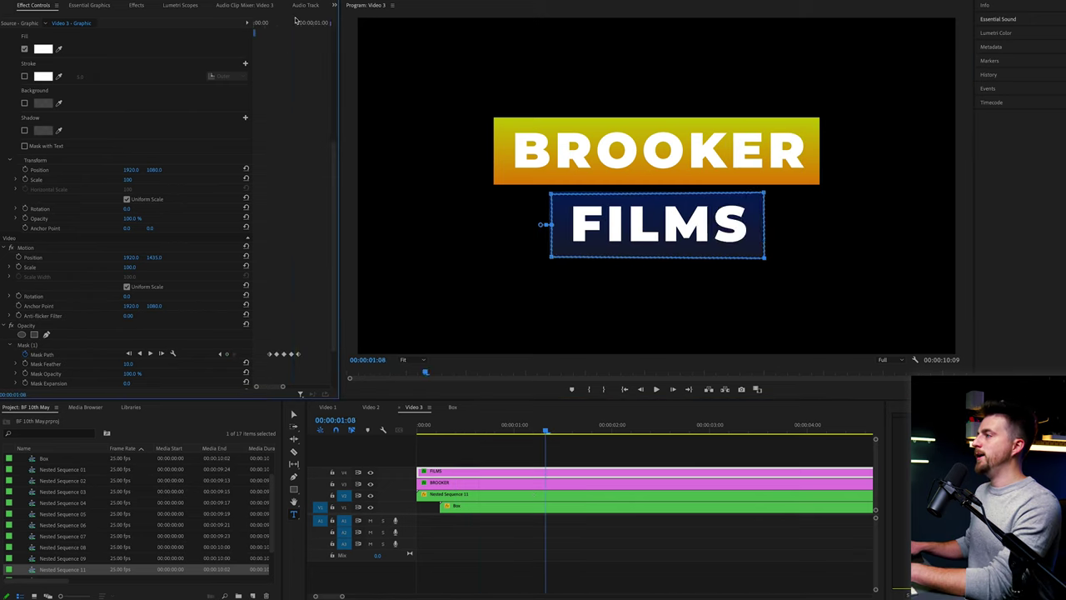
# Play back the two-bar title reveal from the start to check the FILMS mask animation
pyautogui.press('Home')
pyautogui.press('space')
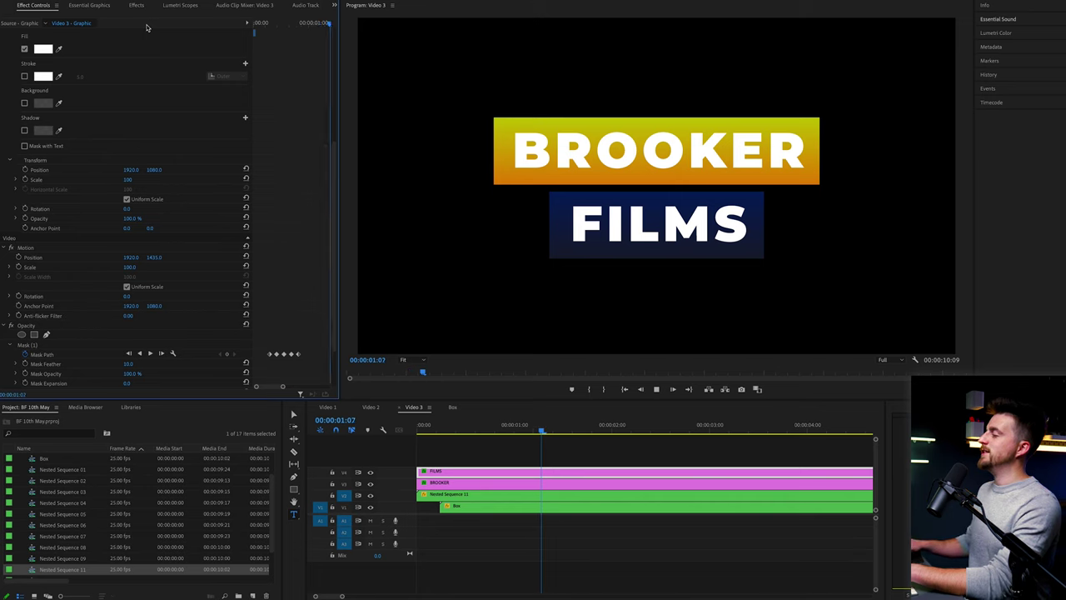
pyautogui.click(501, 453)
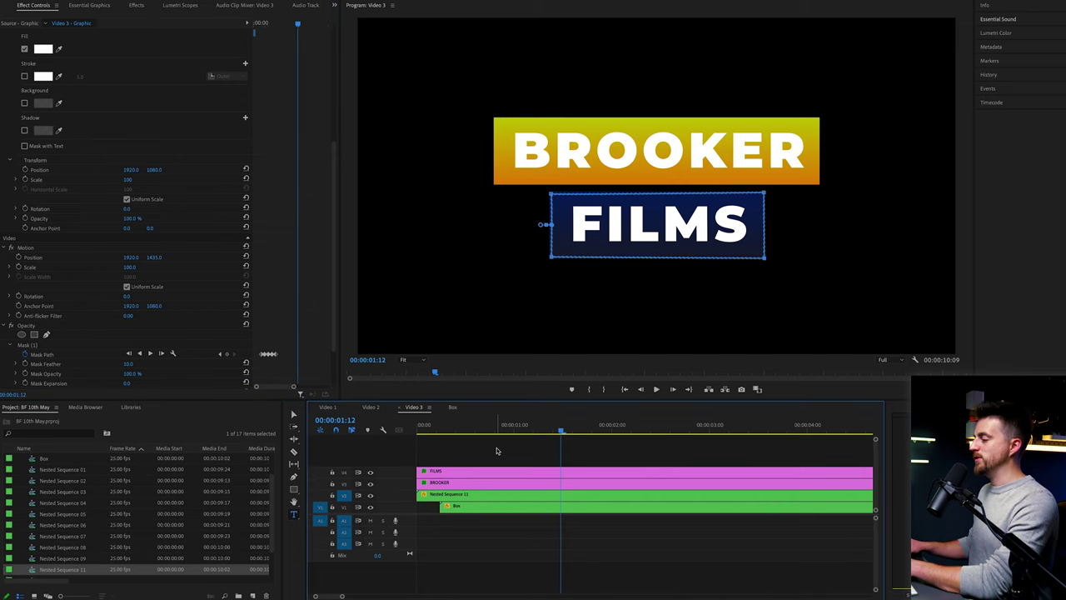
# Nest all four title clips under the default name Nested Sequence 12, and try a smaller scale on the nest
pyautogui.press('-')
pyautogui.press('-')
pyautogui.moveTo(497, 476); pyautogui.dragTo(457, 516)
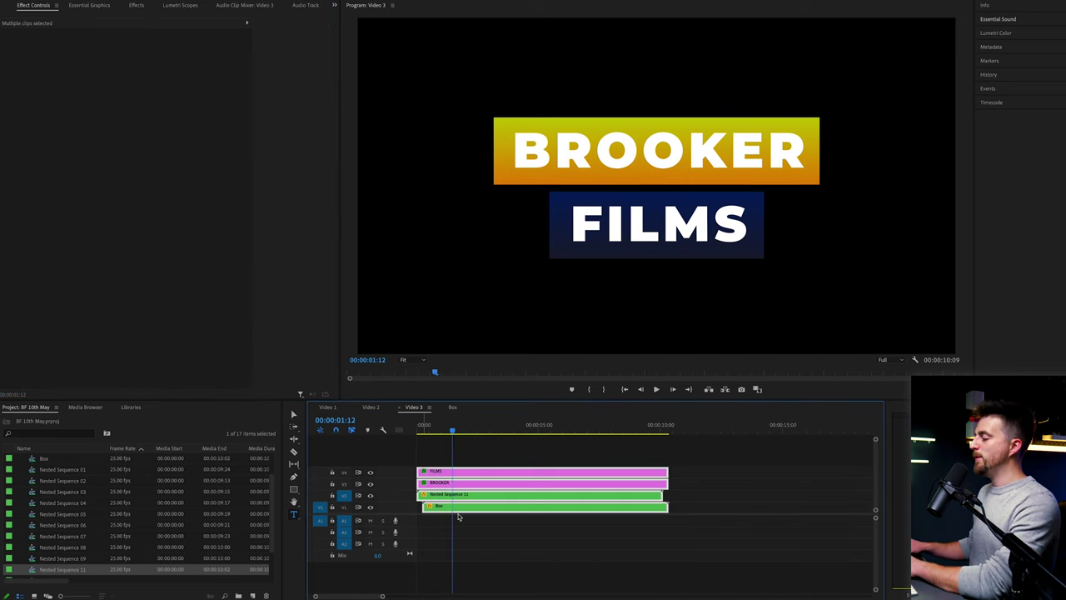
pyautogui.rightClick(510, 512)
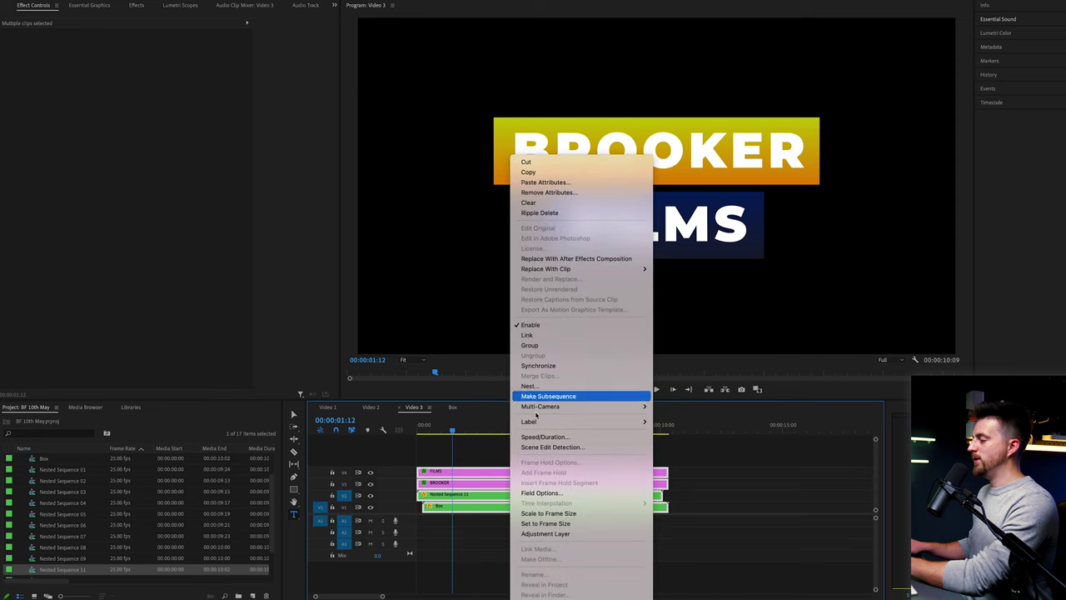
pyautogui.click(529, 386)
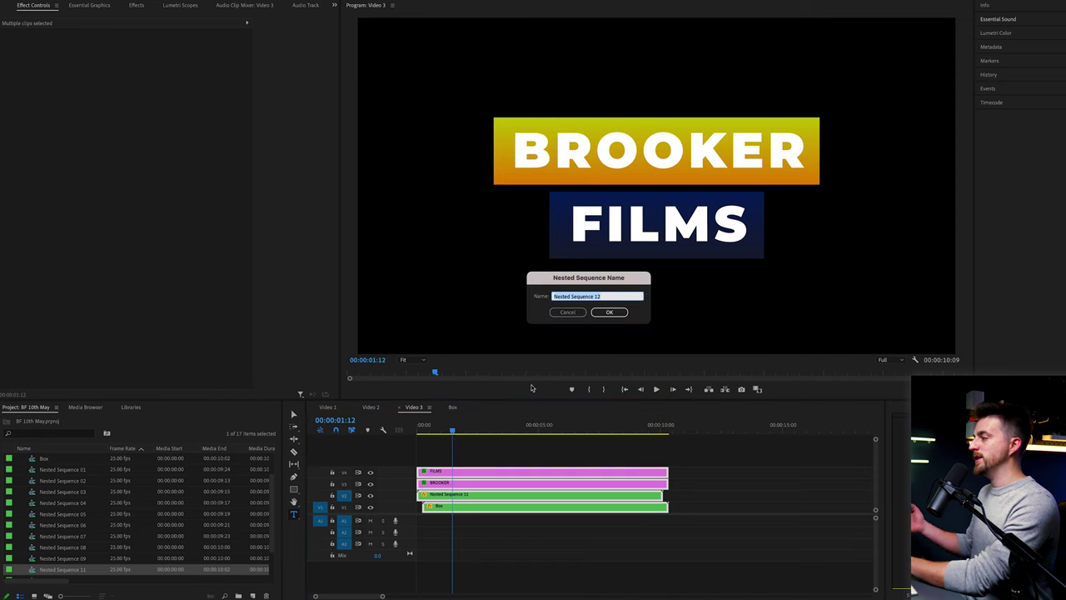
pyautogui.press('Return')
pyautogui.click(500, 502)
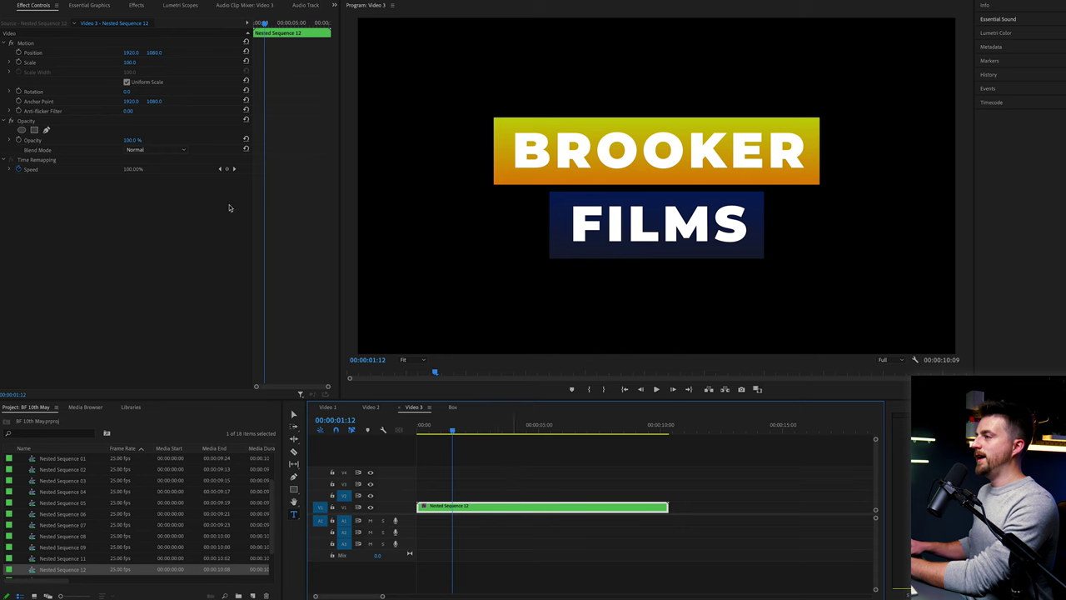
pyautogui.moveTo(130, 62); pyautogui.dragTo(95, 62)
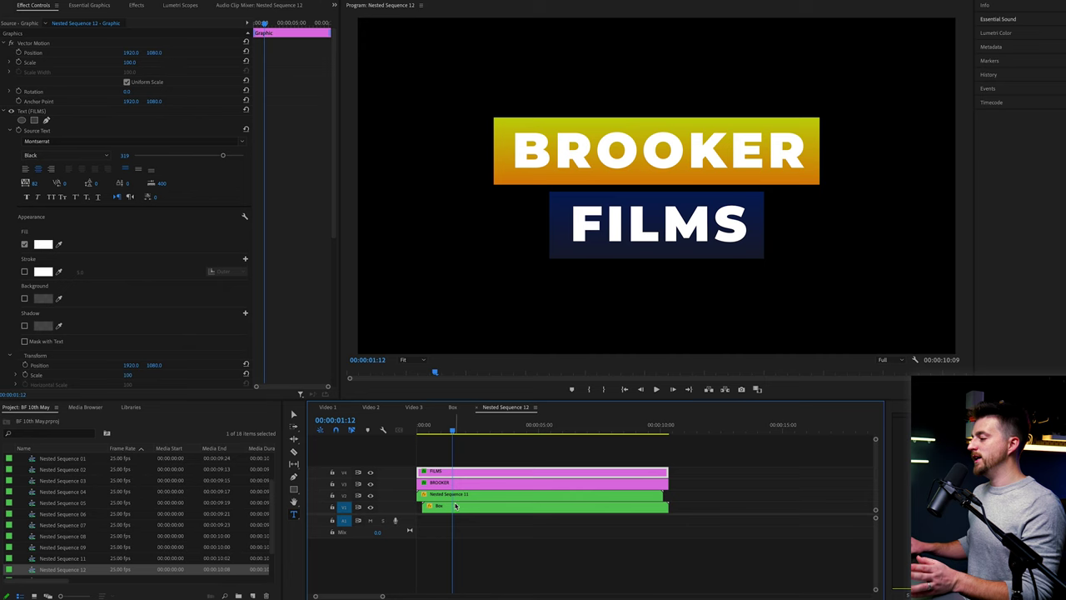
# Inside Nested Sequence 12, shift the lower Box and the FILMS text horizontally to align left with the upper bar
pyautogui.click(457, 508)
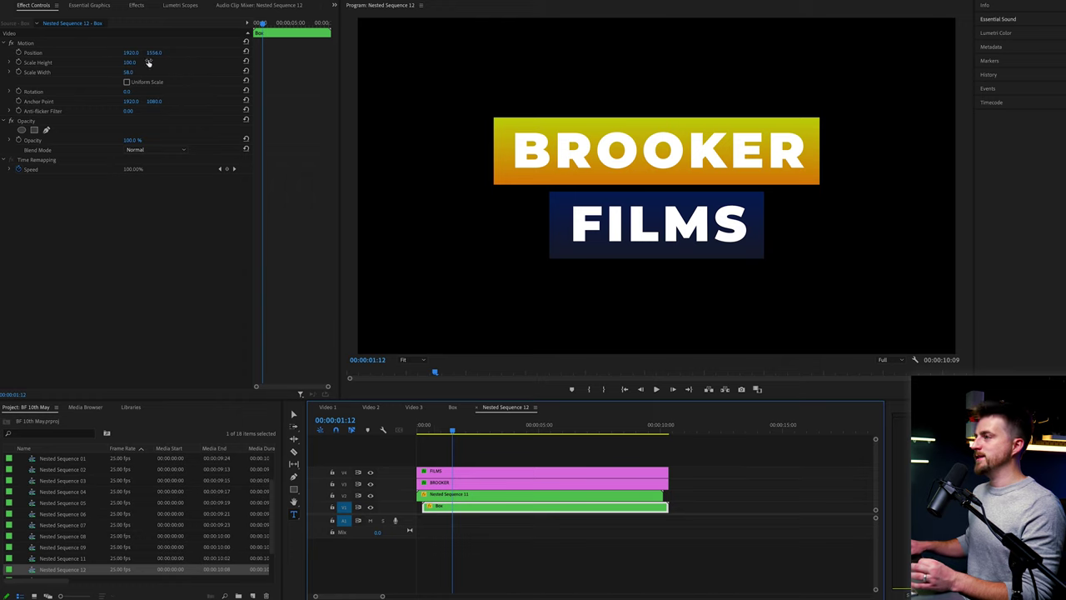
pyautogui.moveTo(131, 53); pyautogui.dragTo(23, 53)
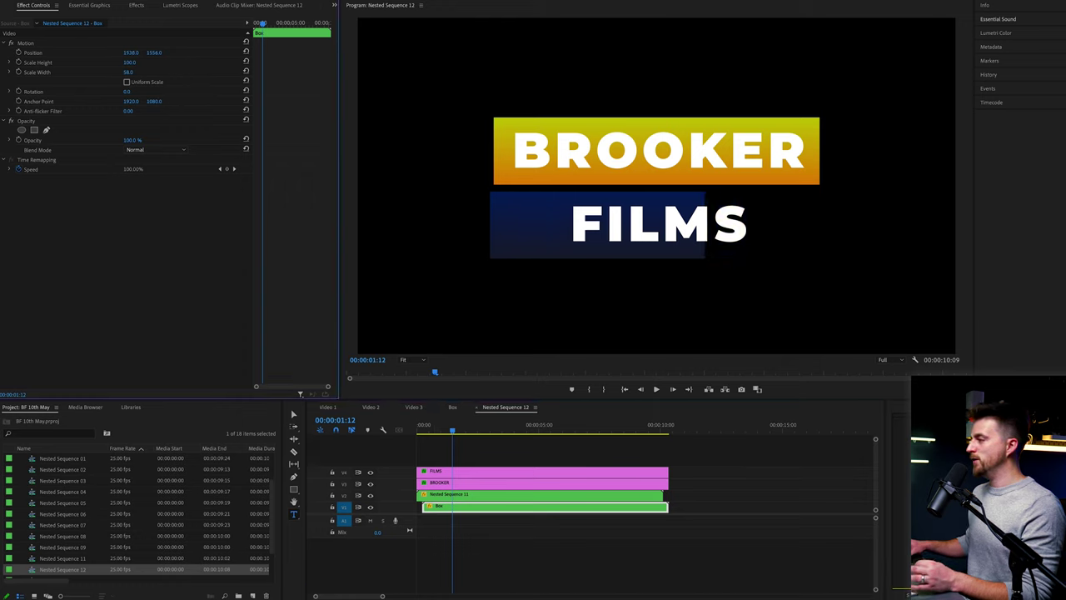
pyautogui.click(455, 474)
pyautogui.scroll(-5, 190, 251)
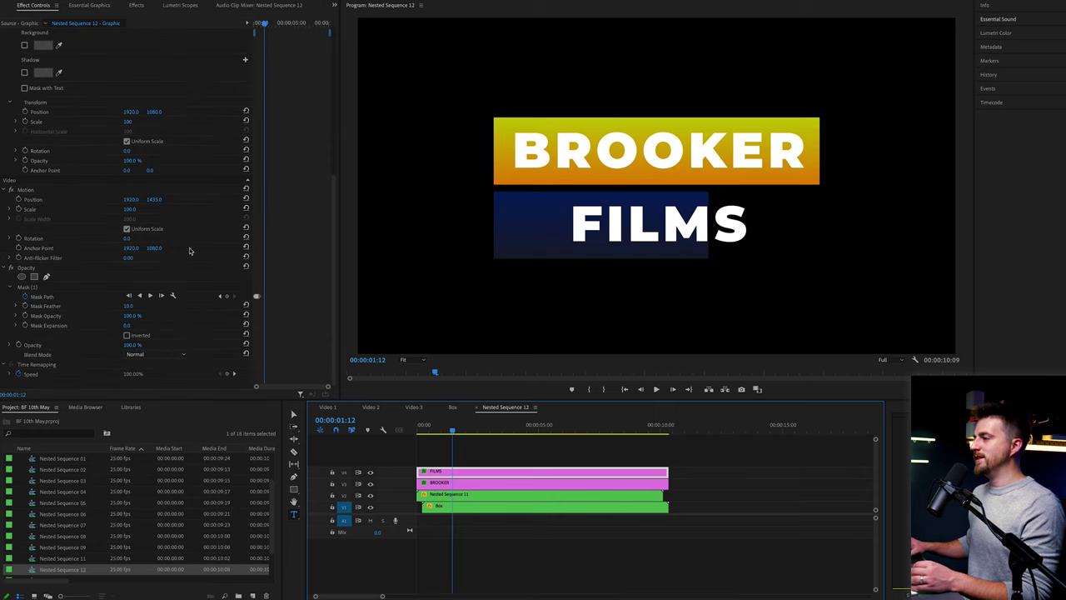
pyautogui.moveTo(130, 200); pyautogui.dragTo(33, 201)
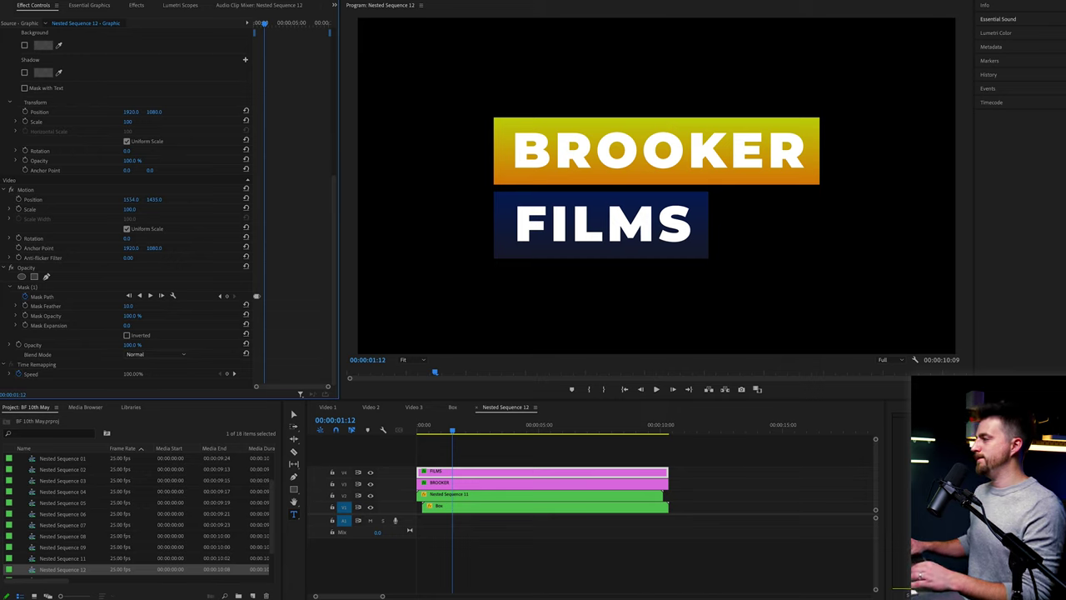
# Check the left-aligned reveal inside the nest, and return to the Video 3 sequence to play it from the start
pyautogui.click(434, 430)
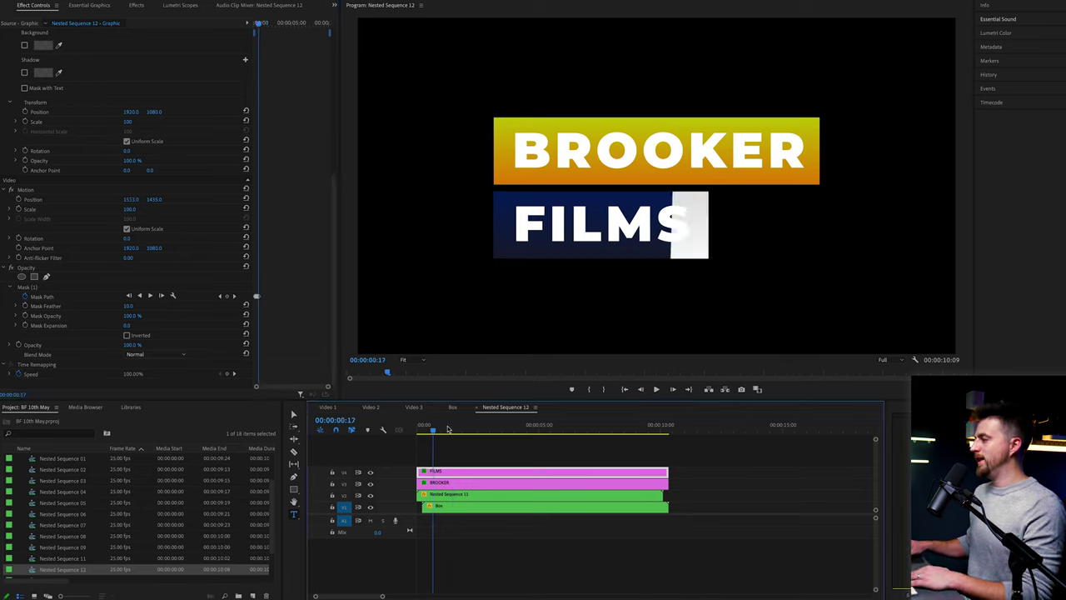
pyautogui.moveTo(433, 430); pyautogui.dragTo(426, 430)
pyautogui.click(453, 408)
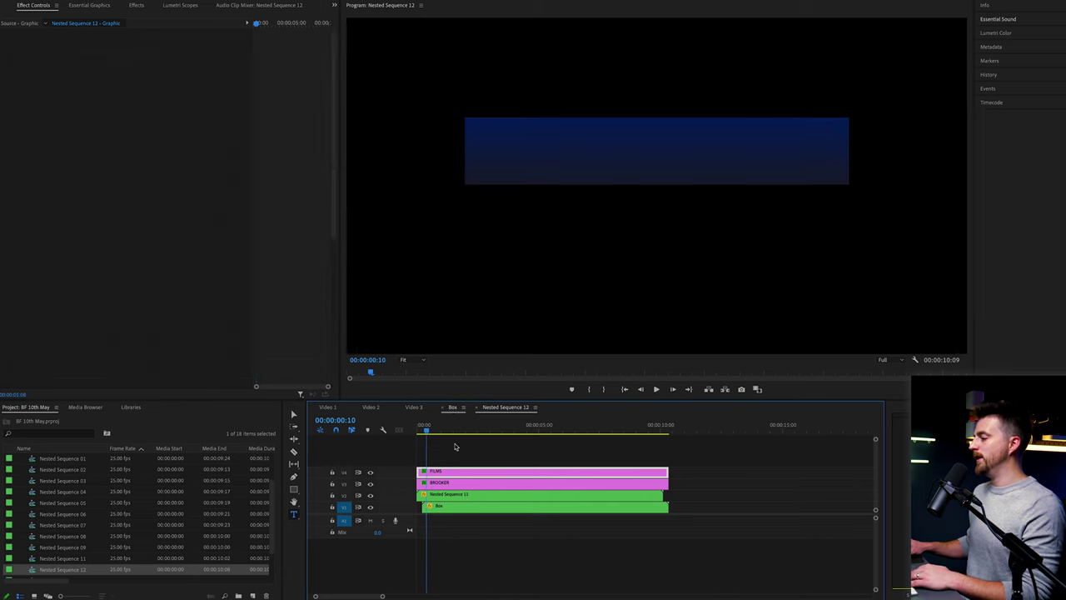
pyautogui.click(418, 408)
pyautogui.press('Home')
pyautogui.press('space')
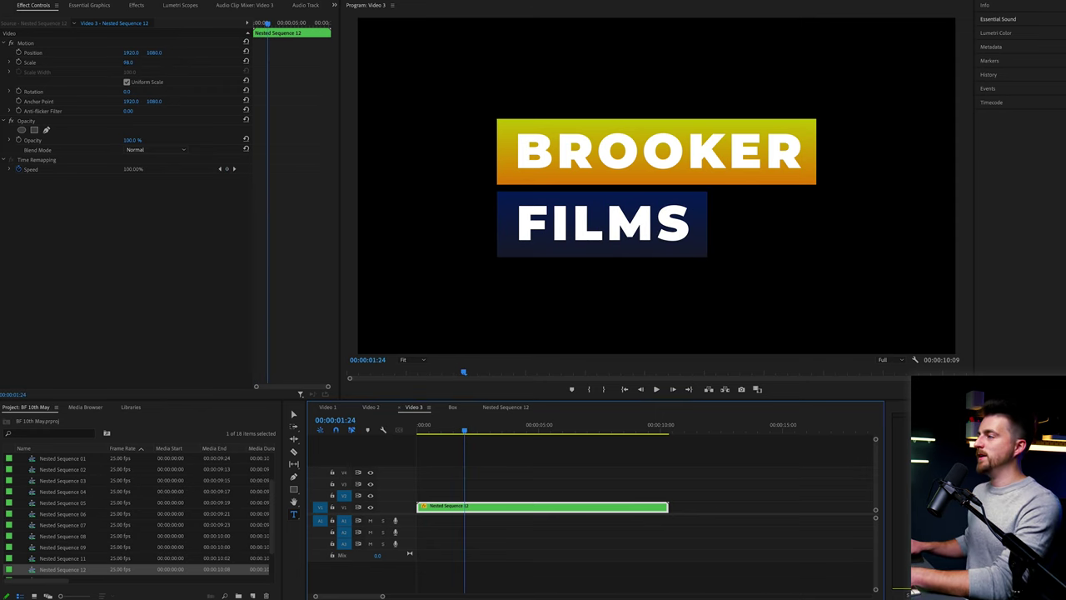
# Scale the nested title to 38, place it in the frame's lower-left corner, and play it back
pyautogui.moveTo(129, 61)
pyautogui.mouseDown()
pyautogui.moveTo(111, 62)
pyautogui.moveTo(137, 60)
pyautogui.mouseUp()
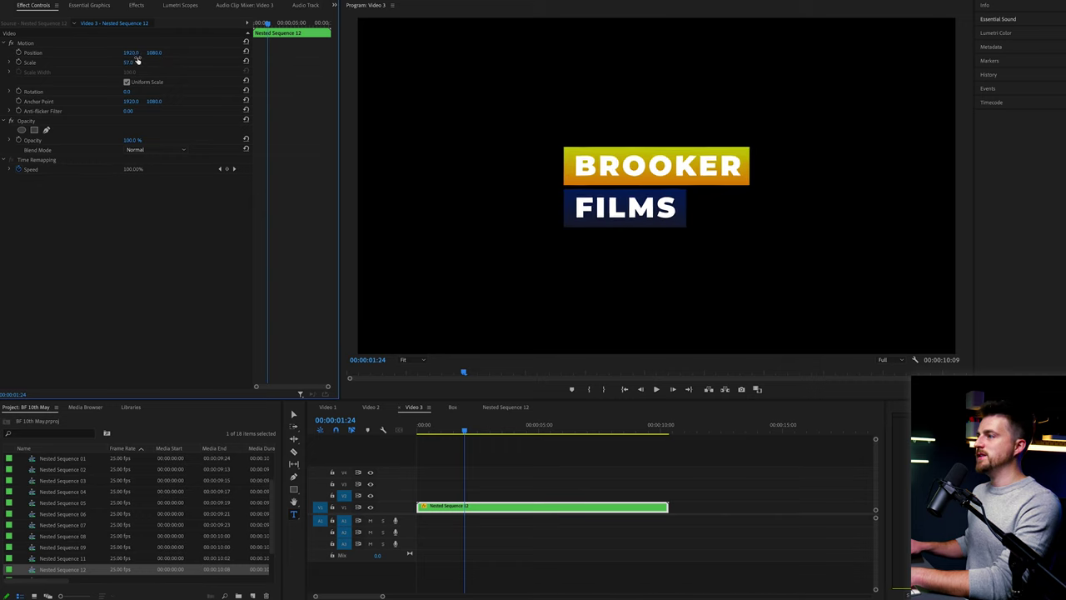
pyautogui.click(58, 43)
pyautogui.moveTo(566, 160); pyautogui.dragTo(358, 296)
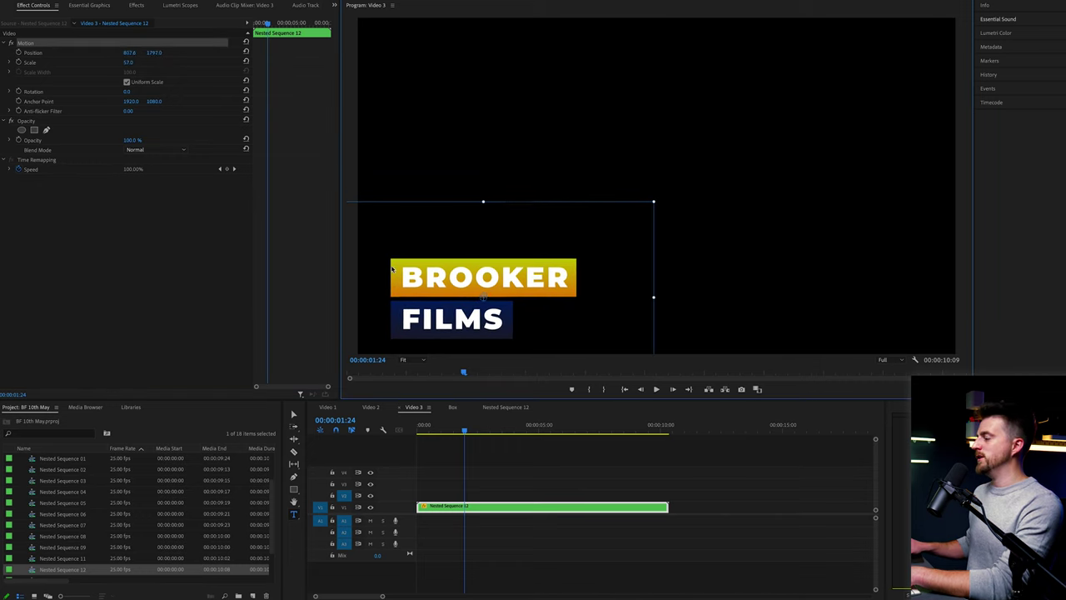
pyautogui.moveTo(129, 63); pyautogui.dragTo(113, 62)
pyautogui.press('space')
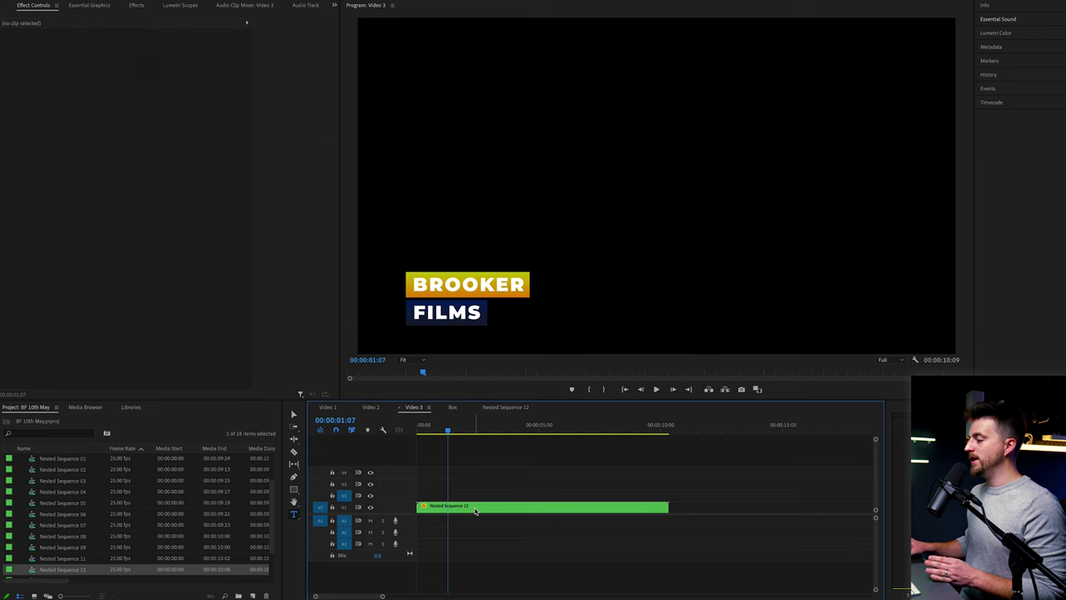
# Open Nested Sequence 12 and replace the BROOKER text with HELLO
pyautogui.doubleClick(475, 507)
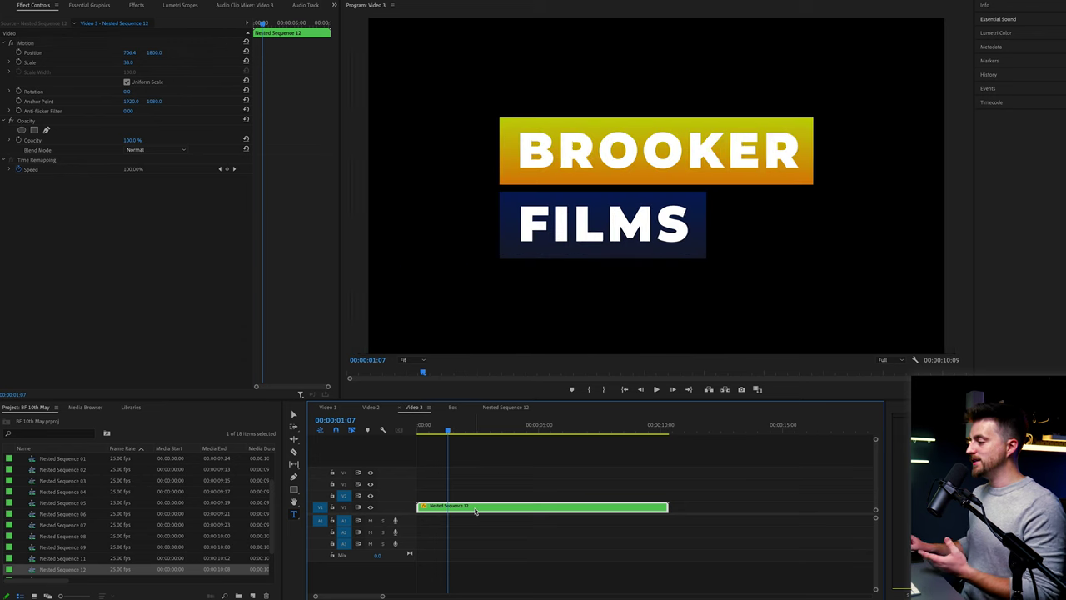
pyautogui.click(646, 148)
pyautogui.doubleClick(646, 148)
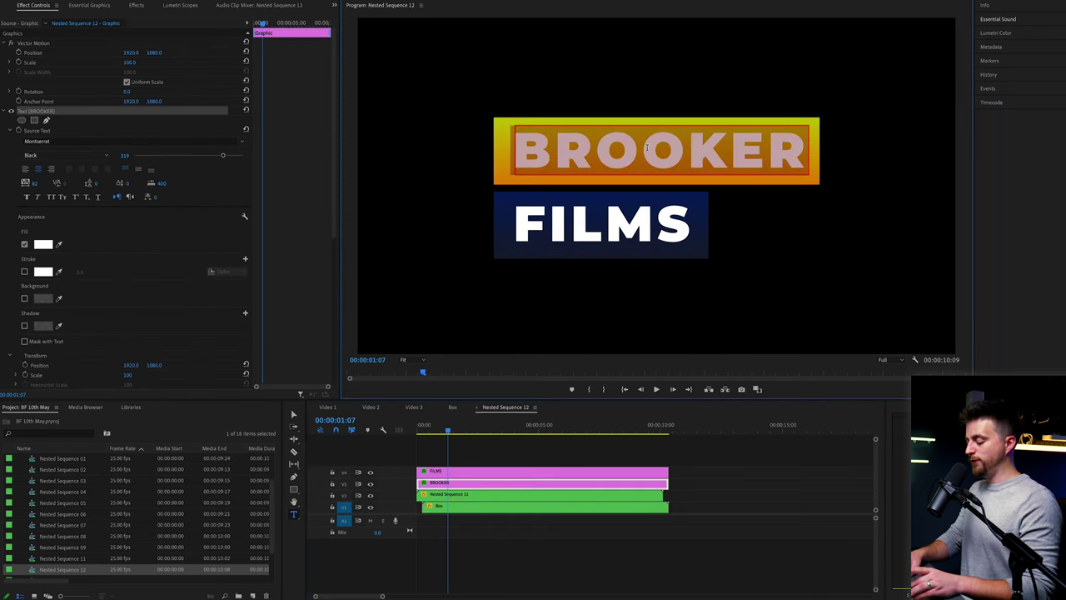
pyautogui.write('HELLOC')
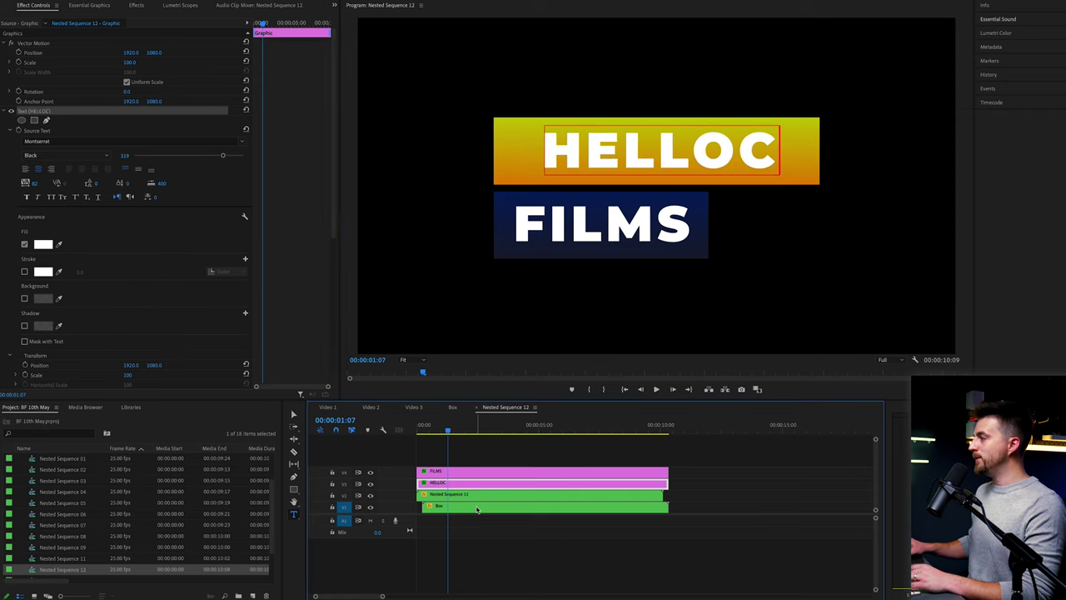
pyautogui.click(480, 508)
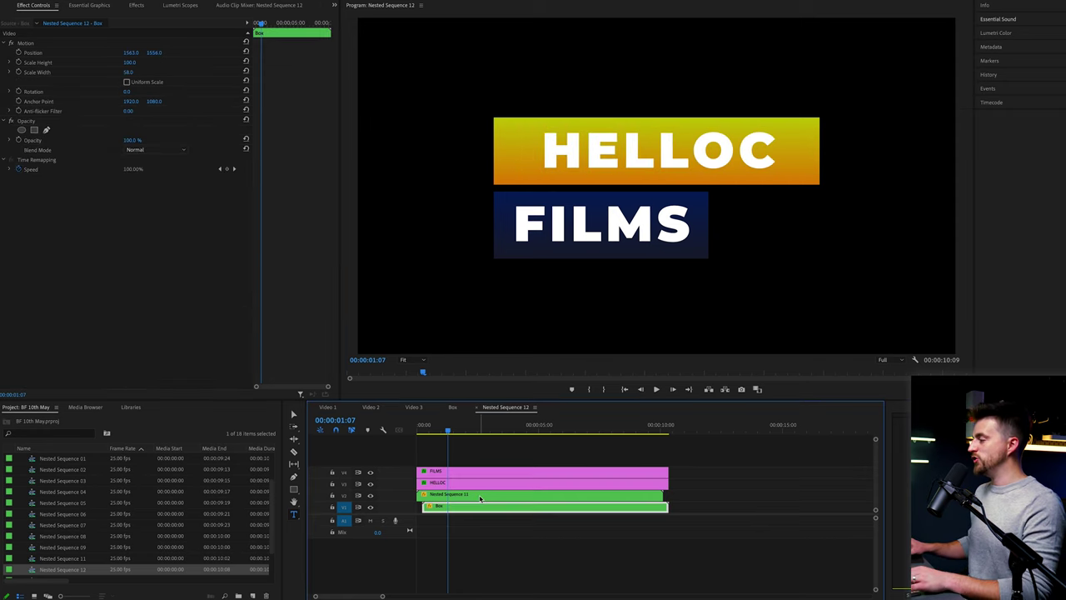
pyautogui.click(788, 140)
pyautogui.press('BackSpace')
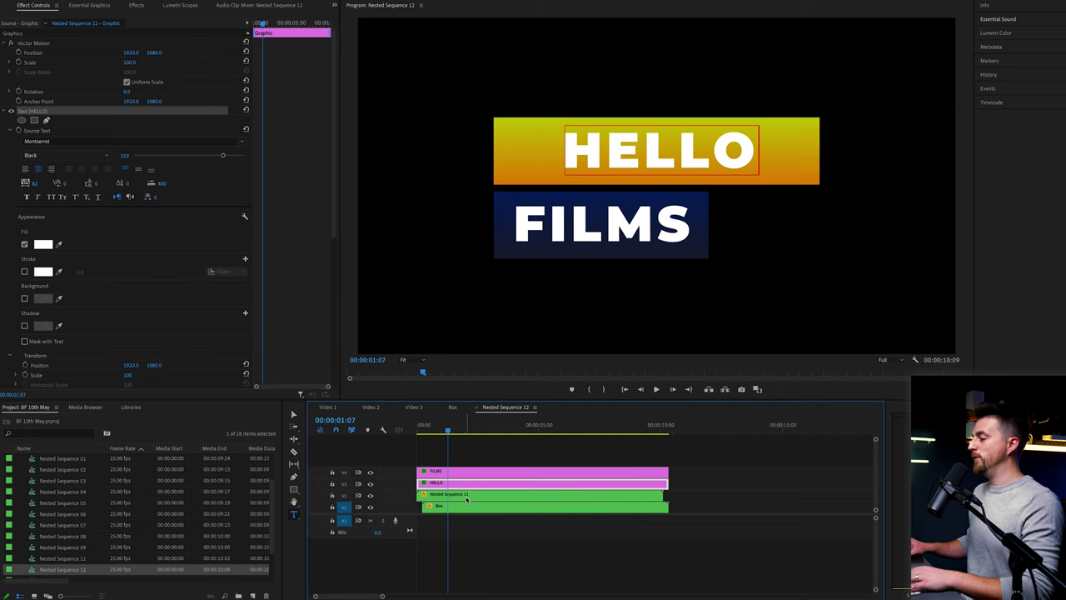
# Reduce the upper bar's scale width to fit the HELLO text, and return to the Video 3 sequence
pyautogui.click(479, 496)
pyautogui.moveTo(129, 63); pyautogui.dragTo(103, 71)
pyautogui.hotkey('ctrl', 'z')
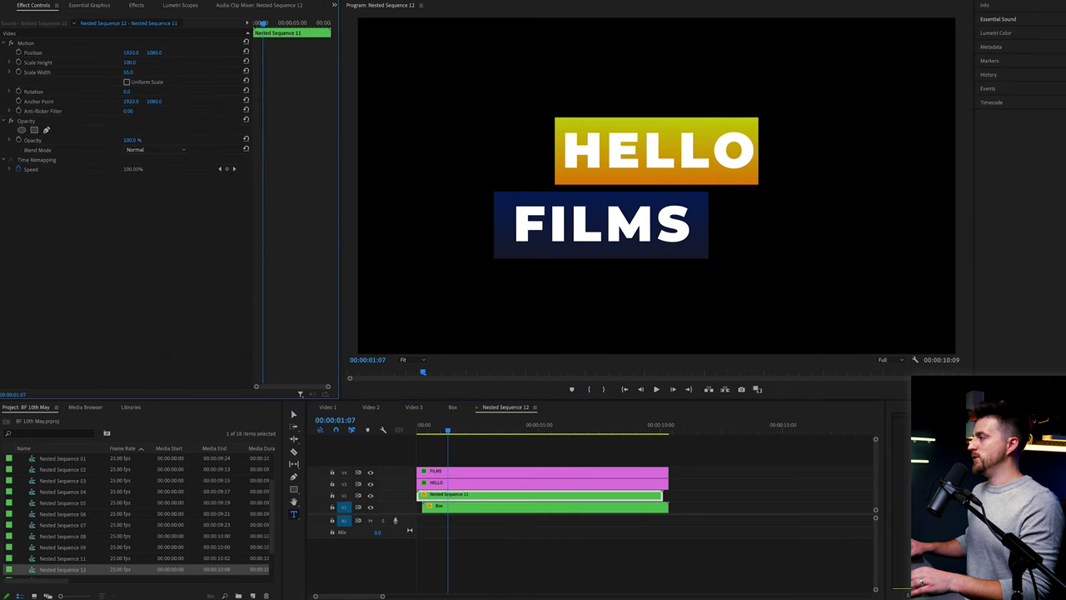
pyautogui.click(425, 410)
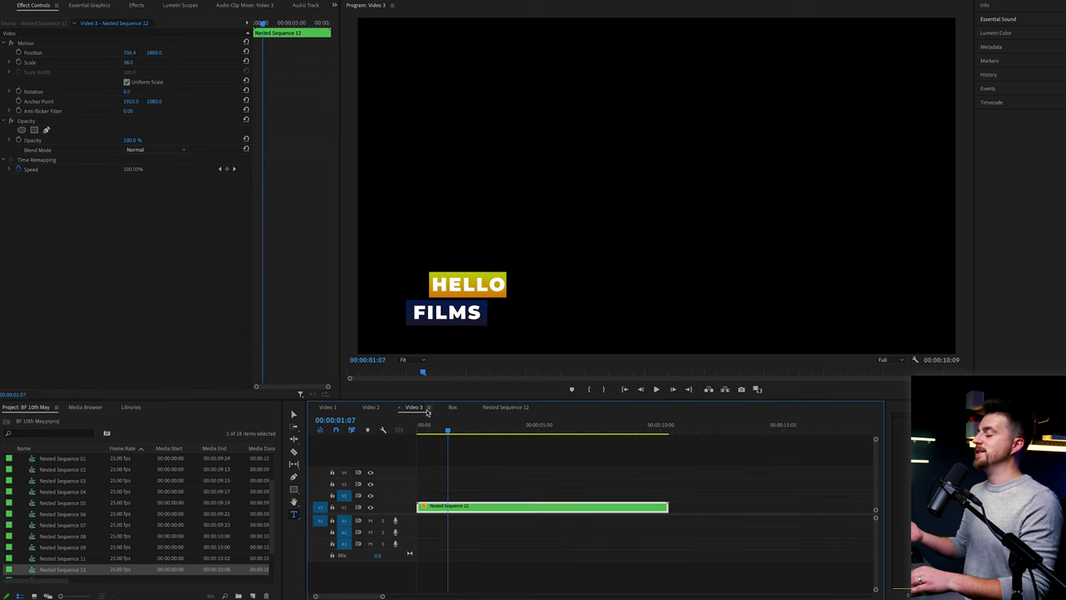